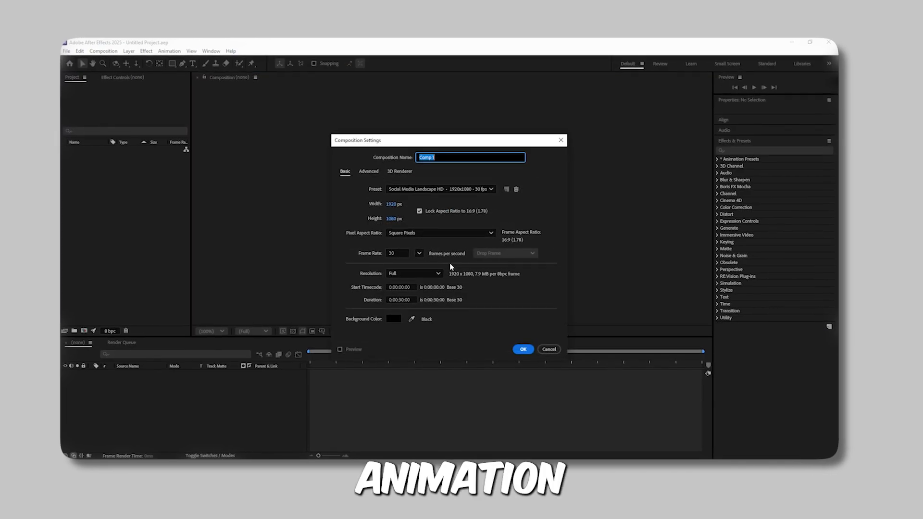
Name the comp 'Dollar Bill', scale the bill PNG down, and add a frame-filling white rectangle
type("Dollar Bill")
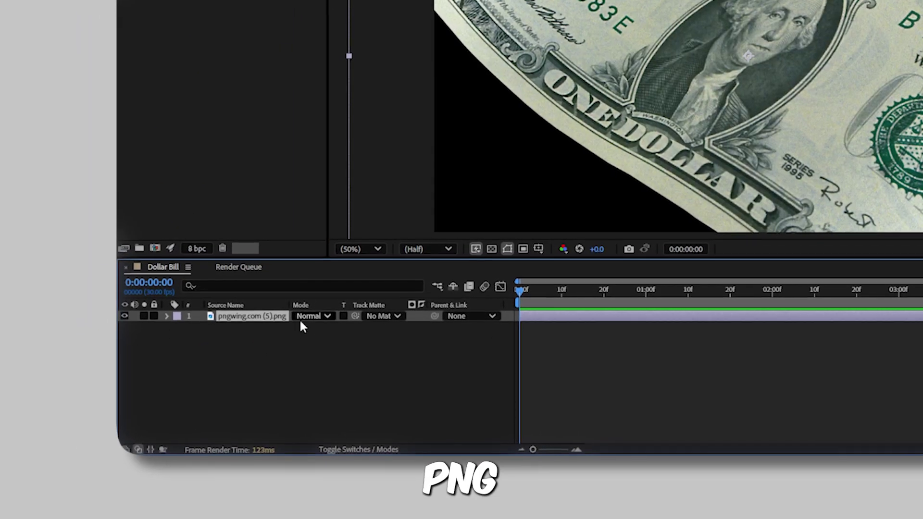
key("s")
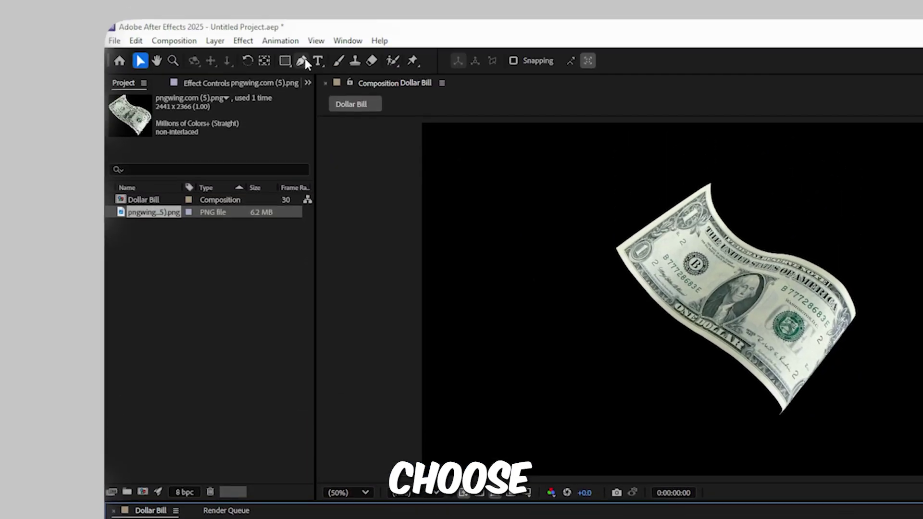
left_click(285, 61)
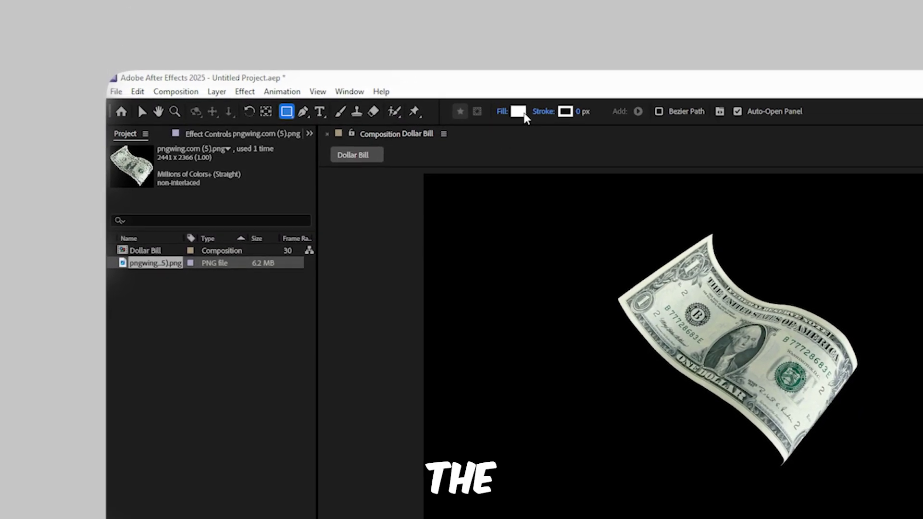
left_click(516, 60)
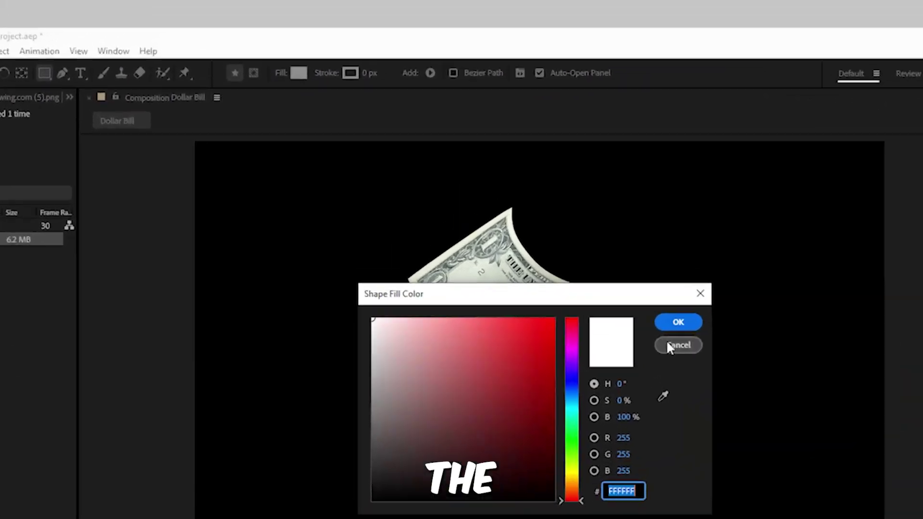
left_click(535, 215)
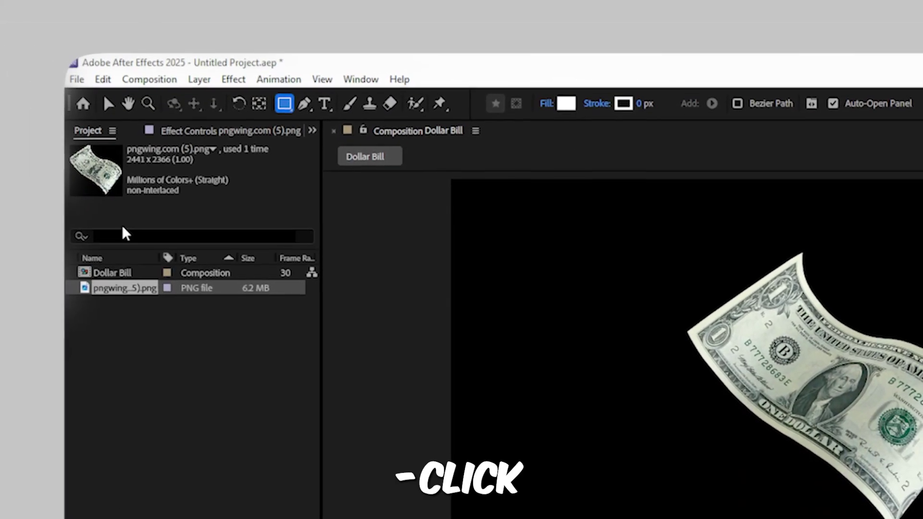
double_click(287, 109)
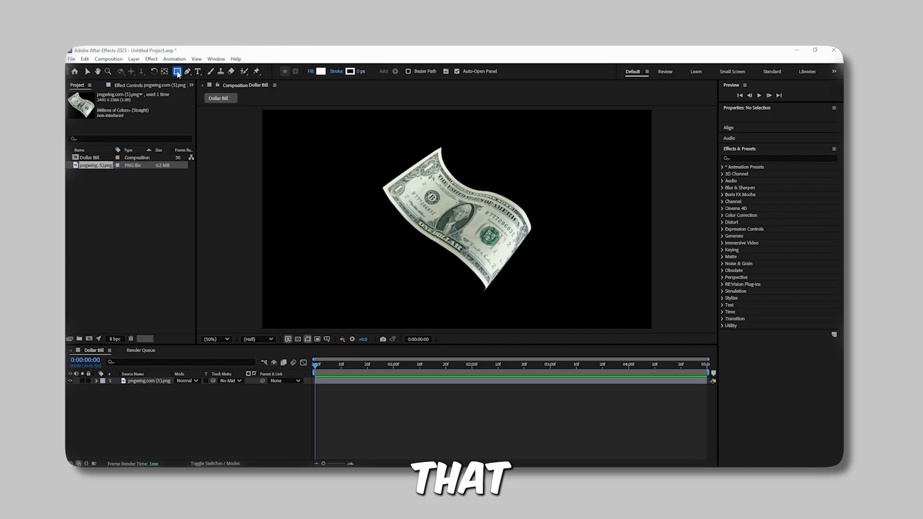
Keyframe the white rectangle sliding in from off the right edge to 960,540
key("v")
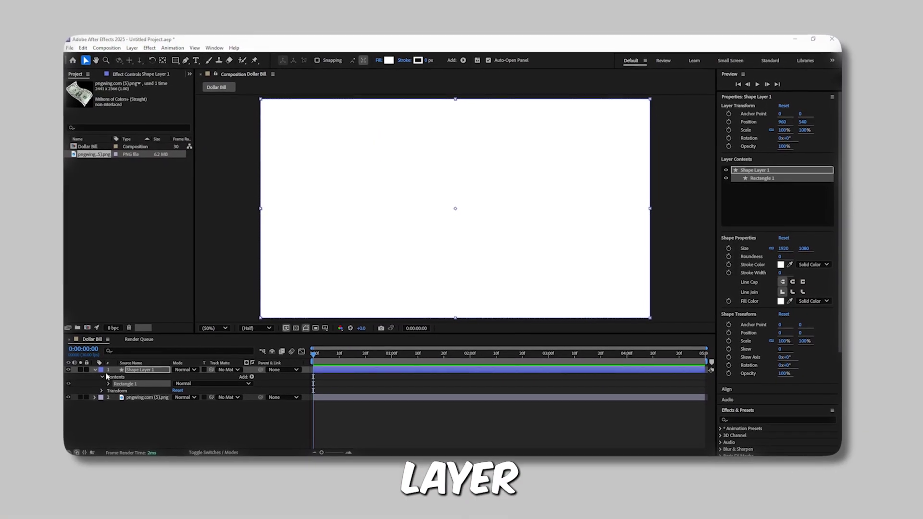
key("p")
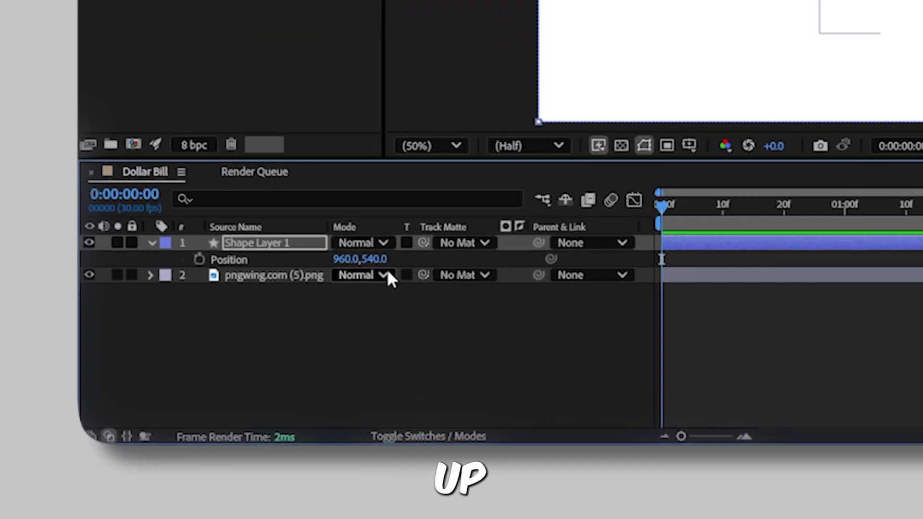
key("alt+shift+p")
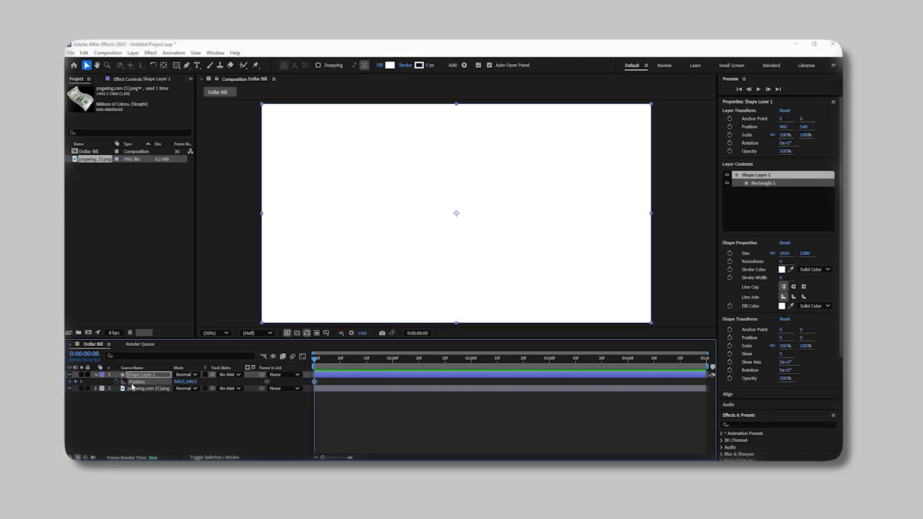
left_click_drag(191, 382, 922, 382)
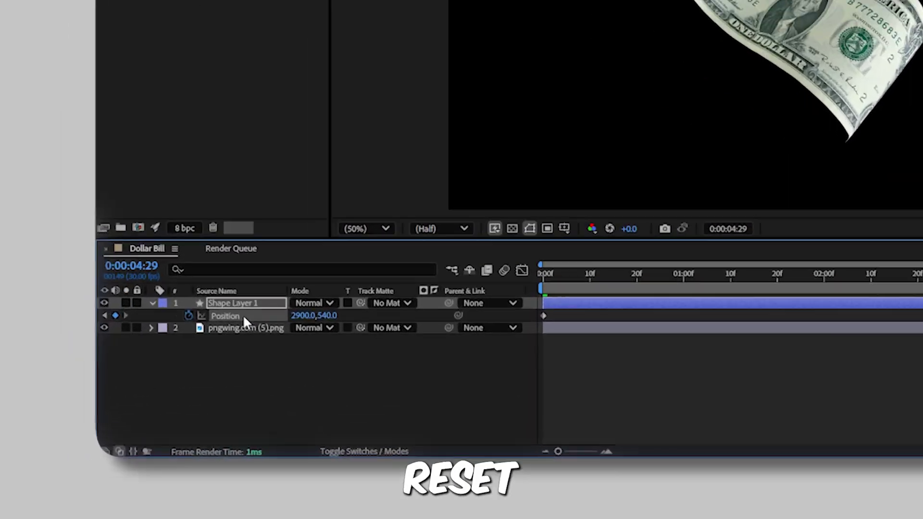
right_click(144, 376)
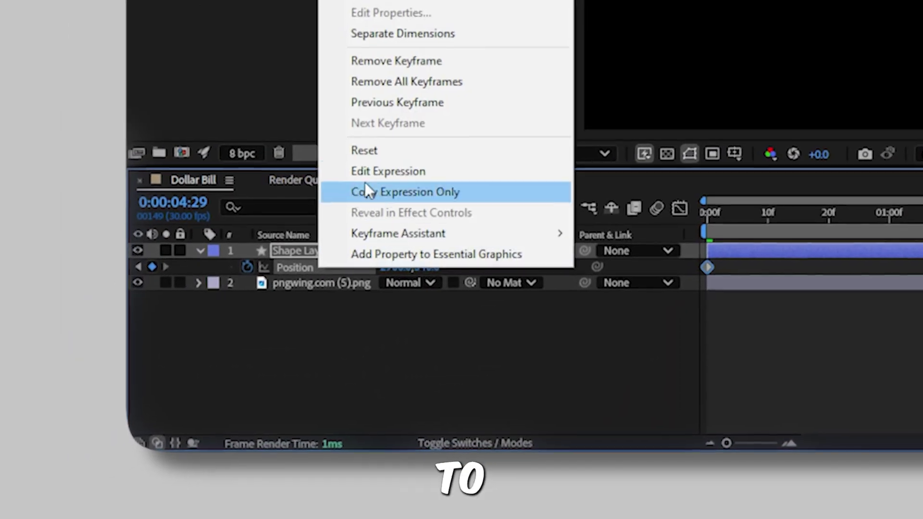
left_click(168, 329)
Set the bill PNG's track matte to Shape Layer 1
left_click(508, 359)
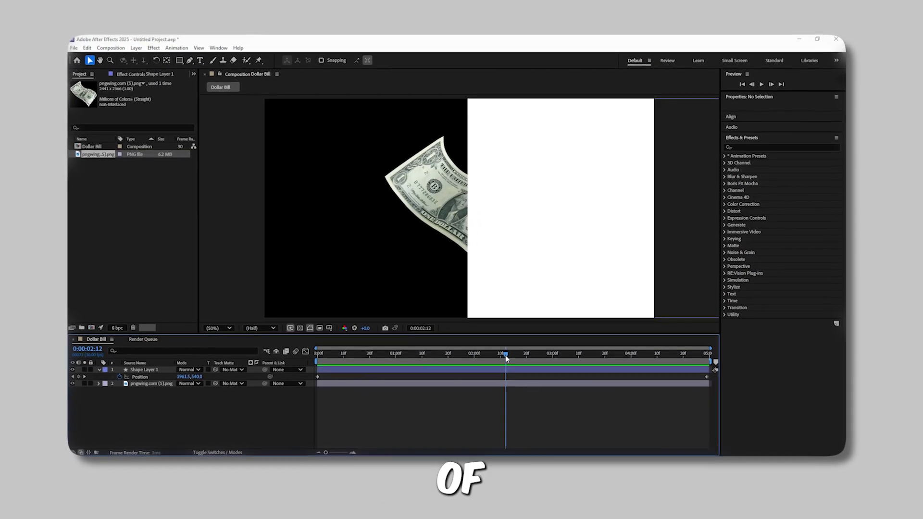
left_click_drag(499, 357, 498, 361)
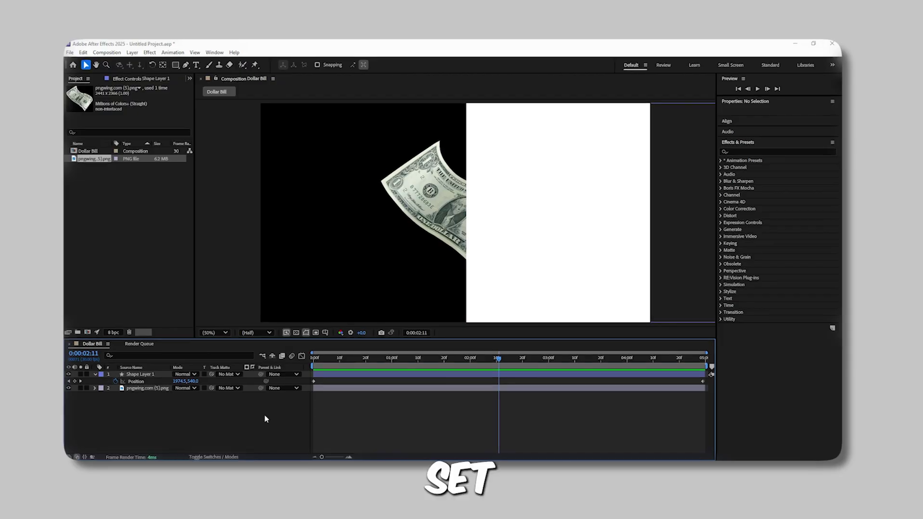
left_click(228, 388)
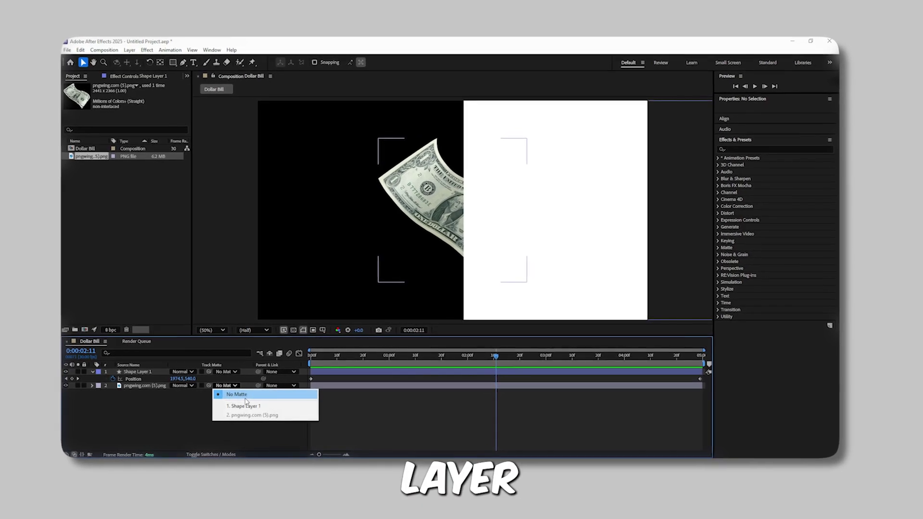
left_click(245, 405)
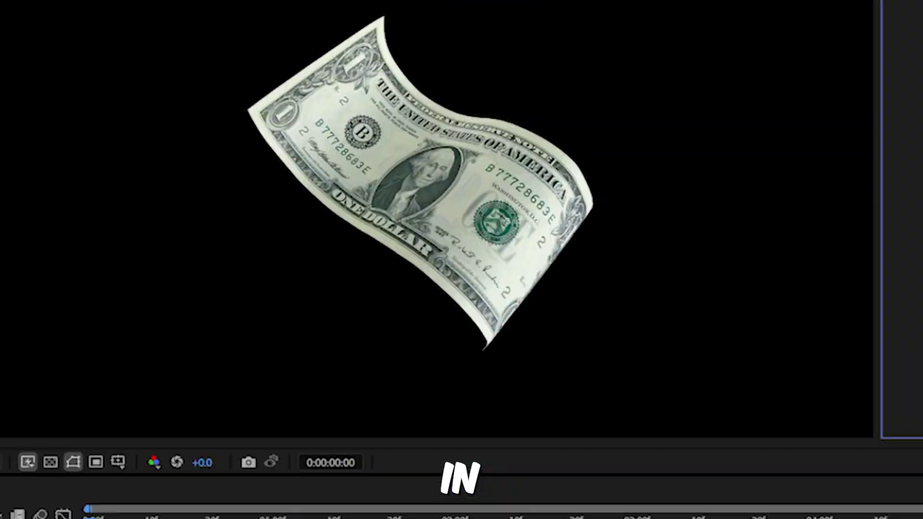
Apply Turbulent Displace to Shape Layer 1 with Complexity 10, Amount 25 and Size 300
left_click(584, 281)
type("te")
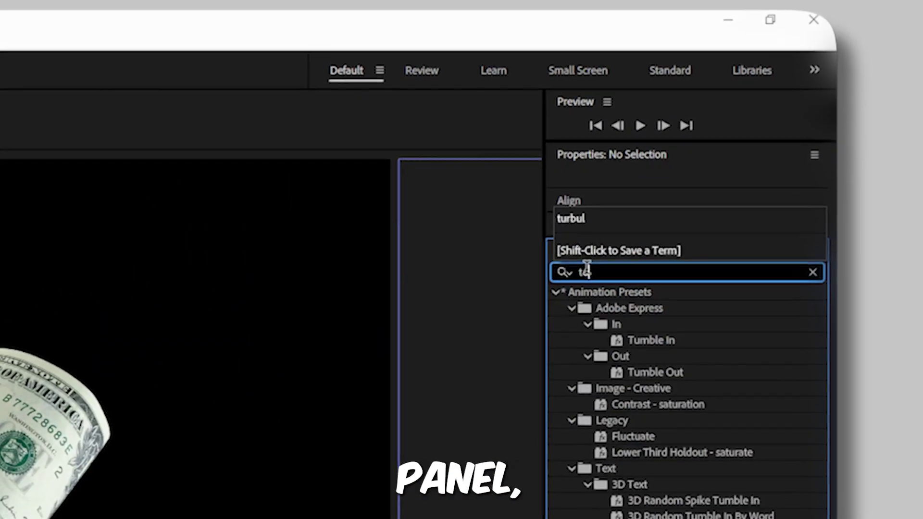
type("rbu")
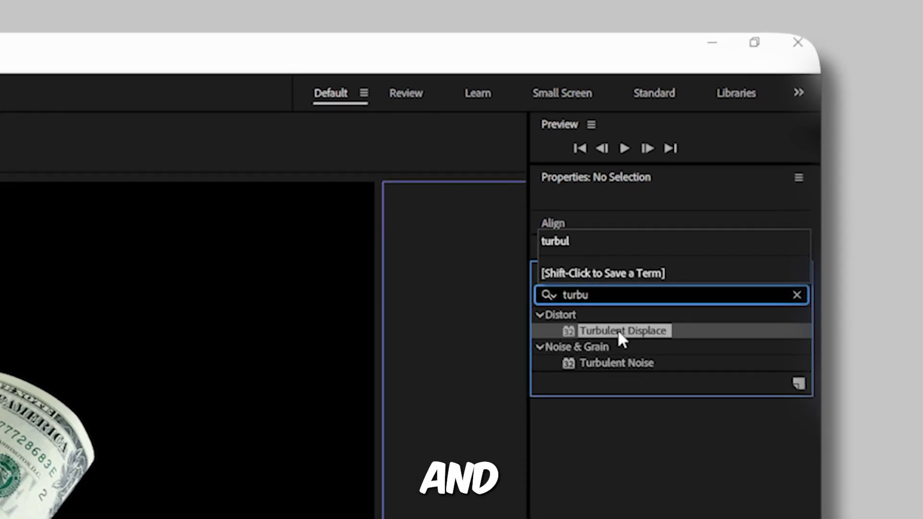
left_click_drag(618, 330, 342, 373)
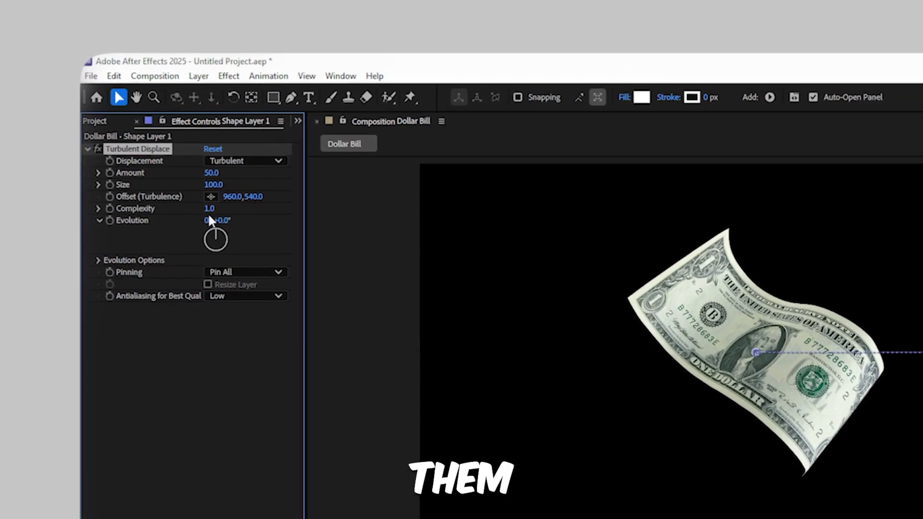
left_click(210, 209)
type("10")
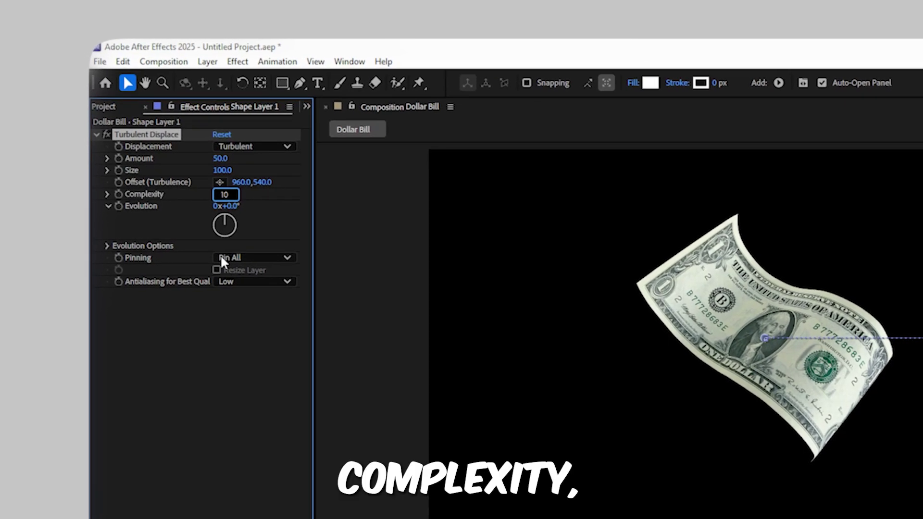
left_click(233, 160)
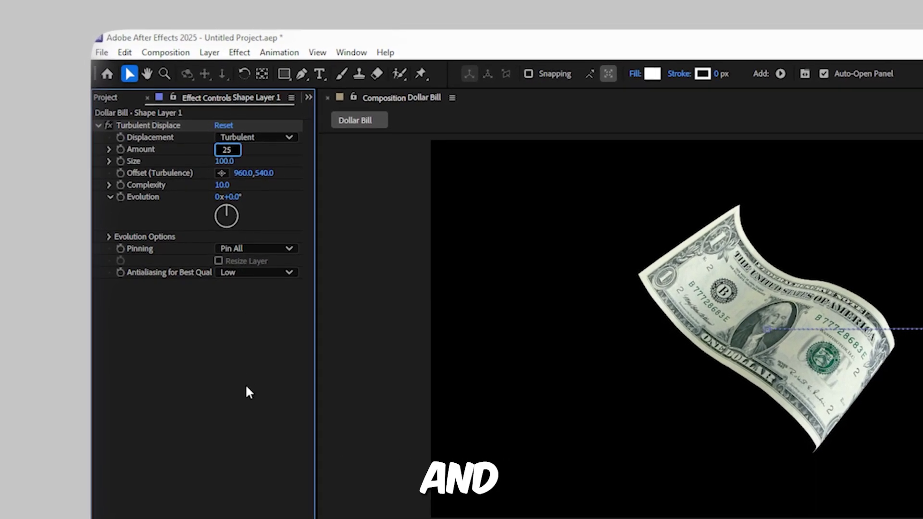
key("Tab")
type("300")
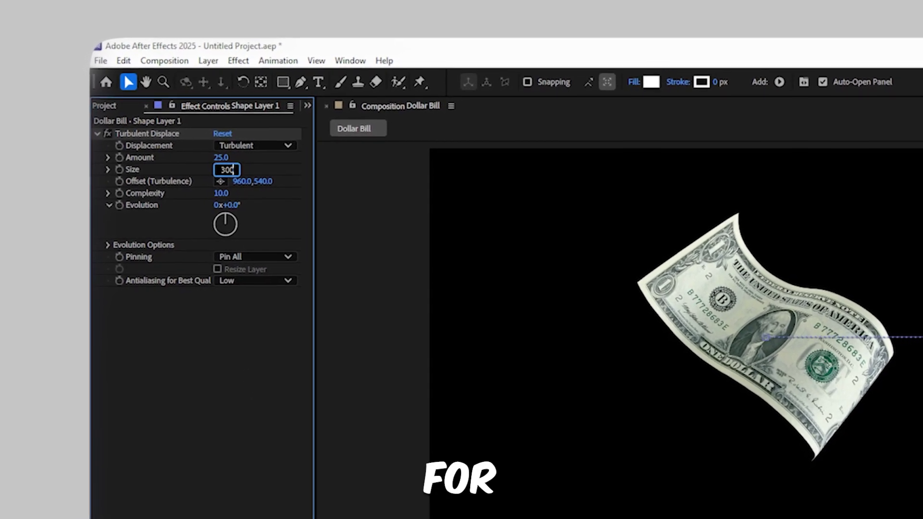
key("Return")
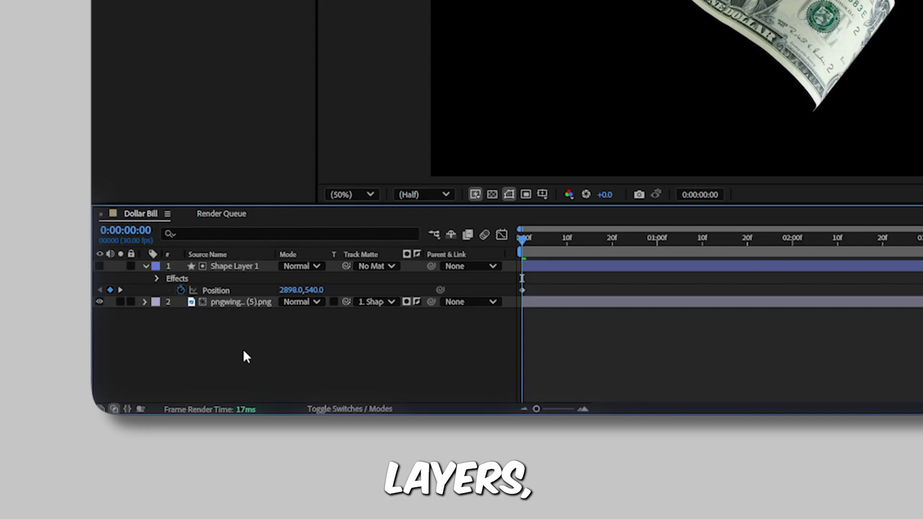
Pre-compose both layers into 'Dollar Bill Vanish'
left_click_drag(293, 340, 218, 266)
right_click(218, 266)
left_click(151, 332)
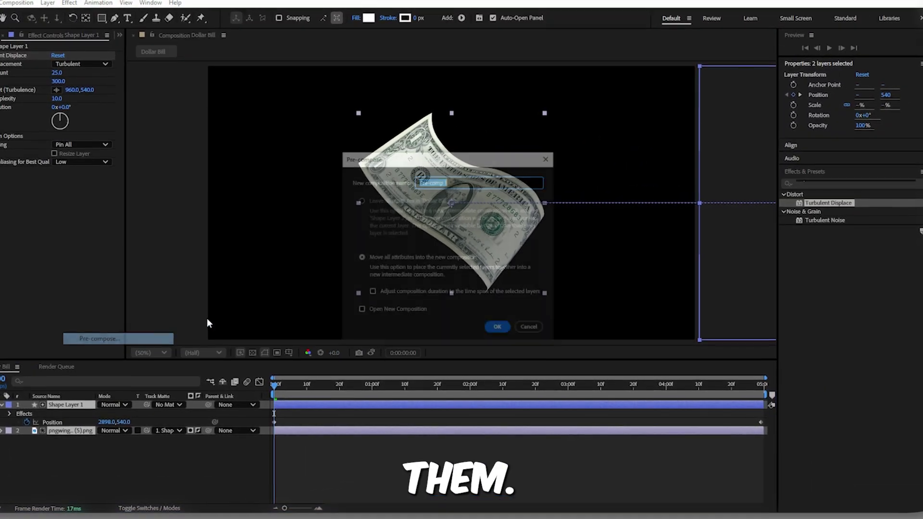
type("Dollar Bill Vanish")
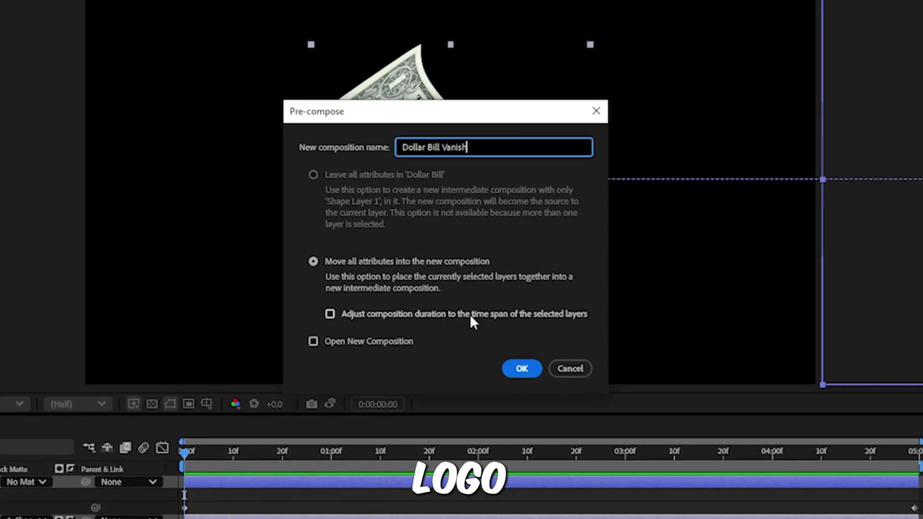
left_click(518, 366)
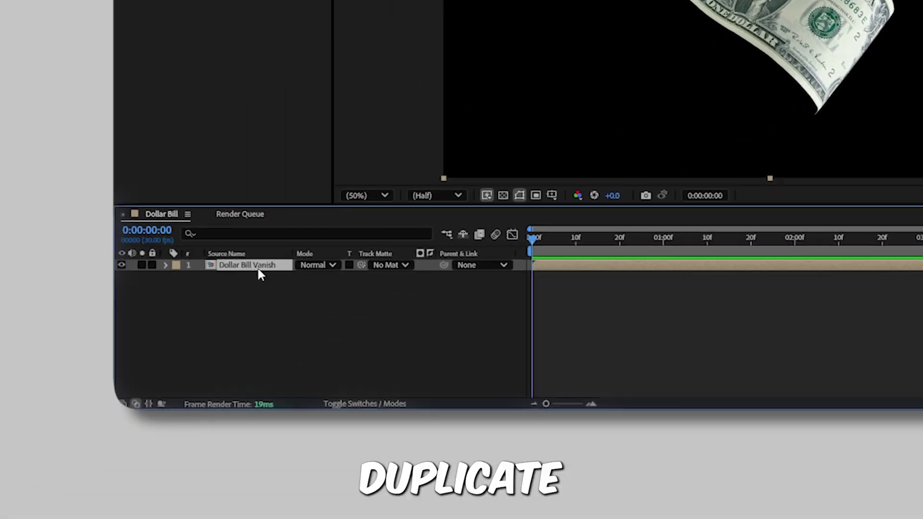
Duplicate the Dollar Bill Vanish layer and matte the lower copy with the top one, inverted
key("ctrl+d")
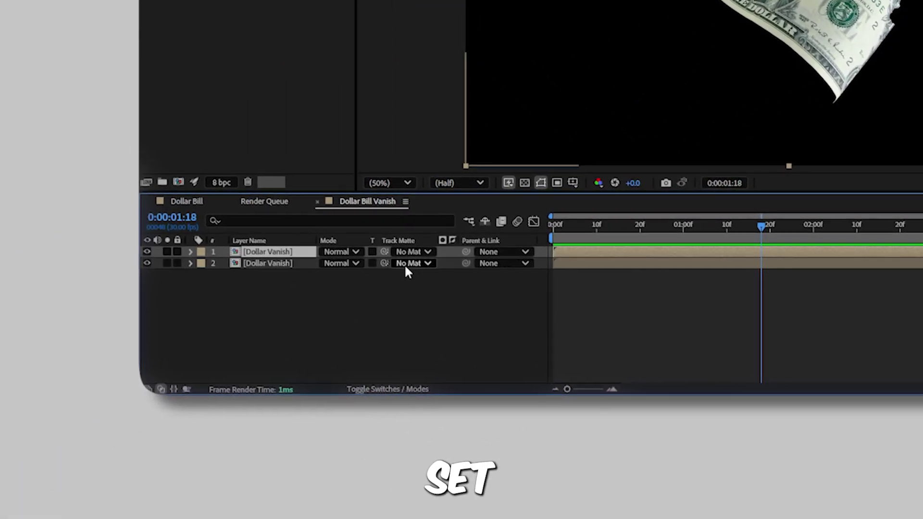
left_click(412, 258)
left_click(417, 289)
left_click(454, 258)
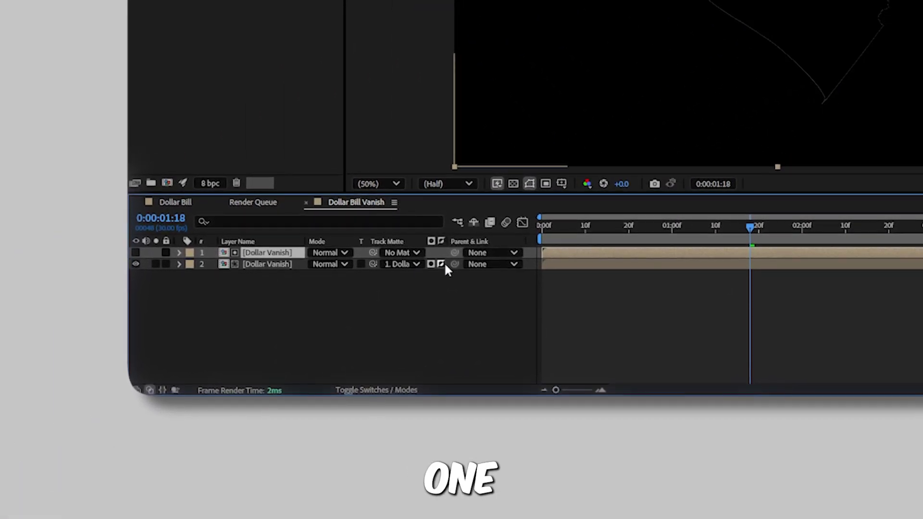
left_click(629, 230)
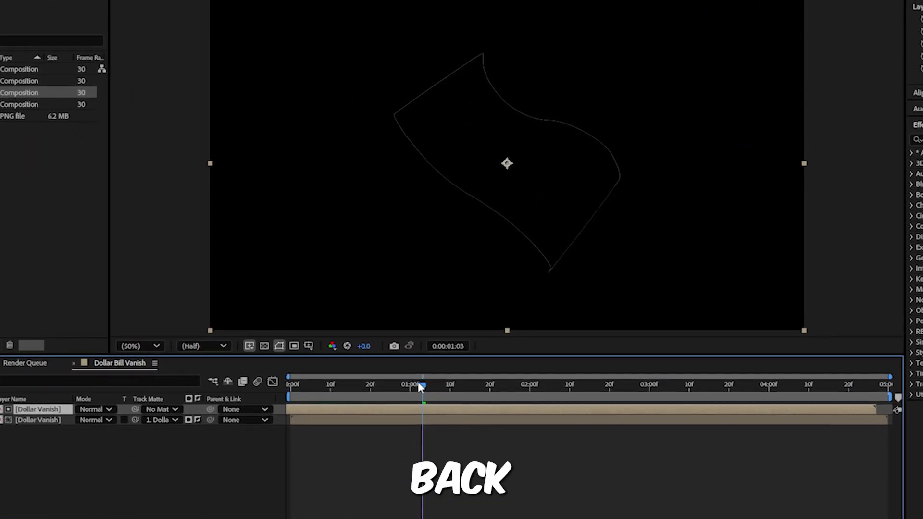
left_click_drag(404, 357, 433, 358)
left_click_drag(466, 392, 590, 388)
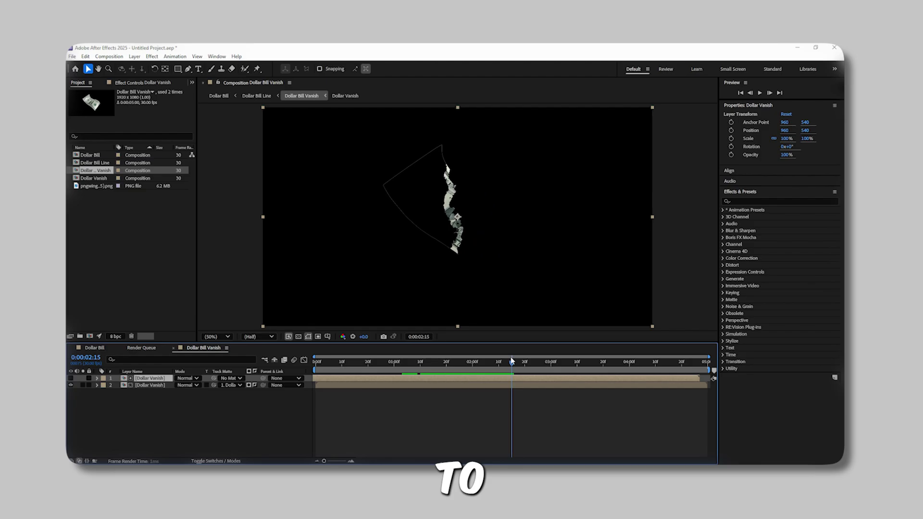
left_click_drag(512, 360, 478, 361)
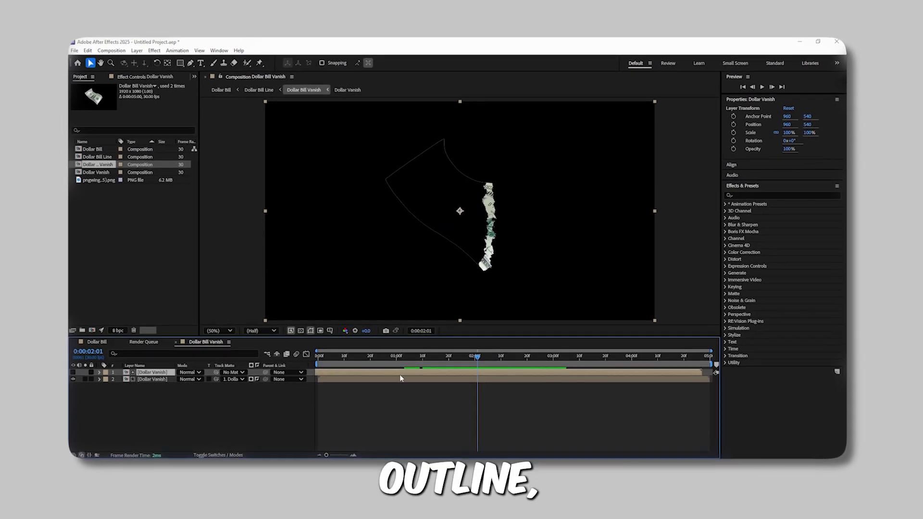
Add Minimax to the matted layer set to Minimum, Alpha, Radius 1
left_click(769, 201)
type("min")
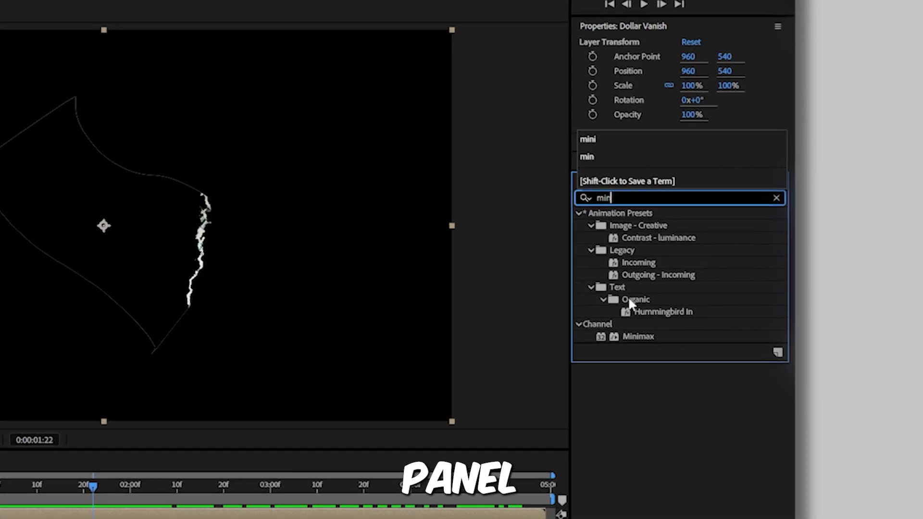
left_click_drag(648, 338, 467, 380)
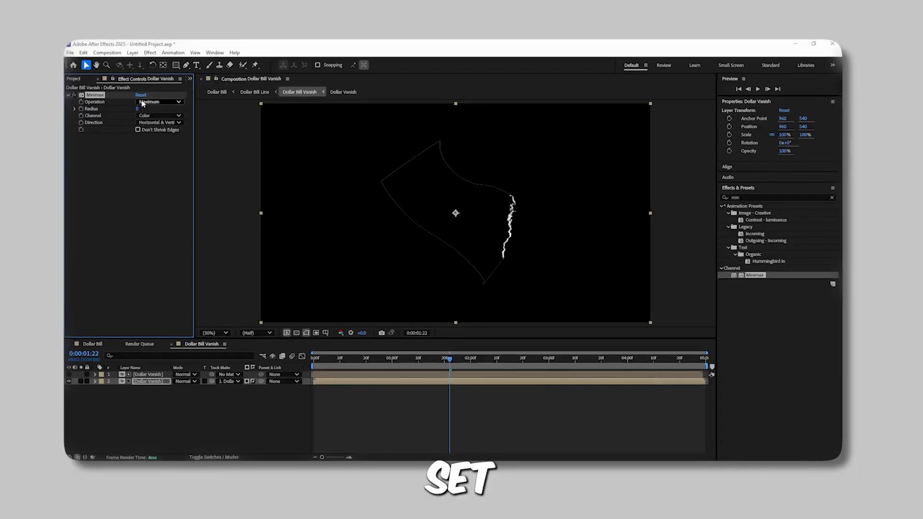
left_click(193, 130)
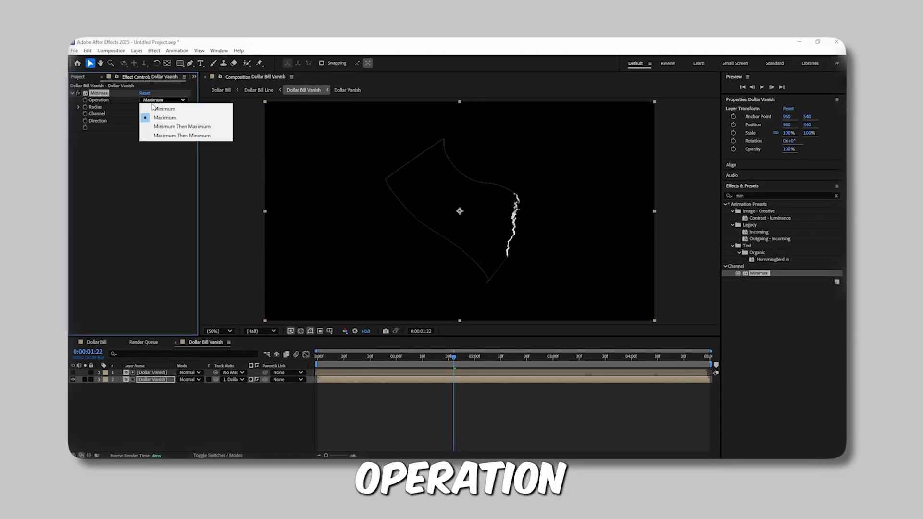
left_click(214, 144)
left_click(159, 110)
left_click(155, 164)
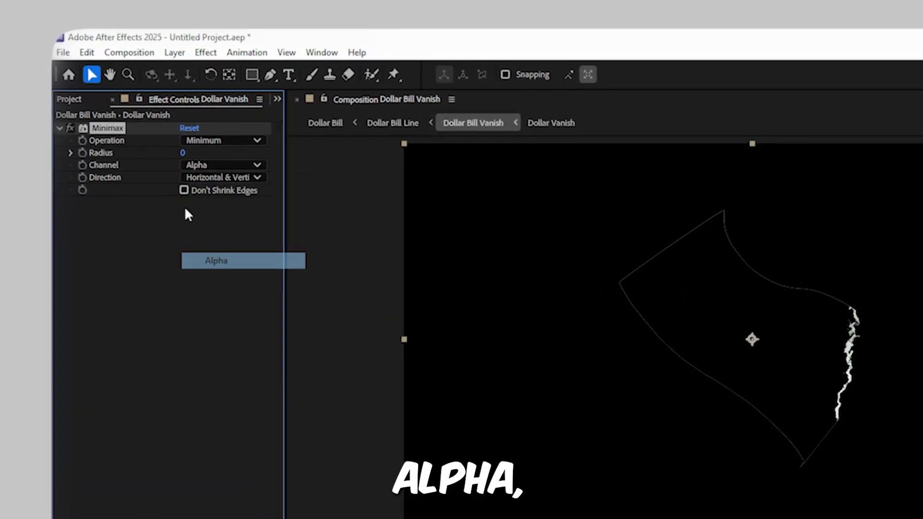
left_click(178, 152)
type("1")
key("Return")
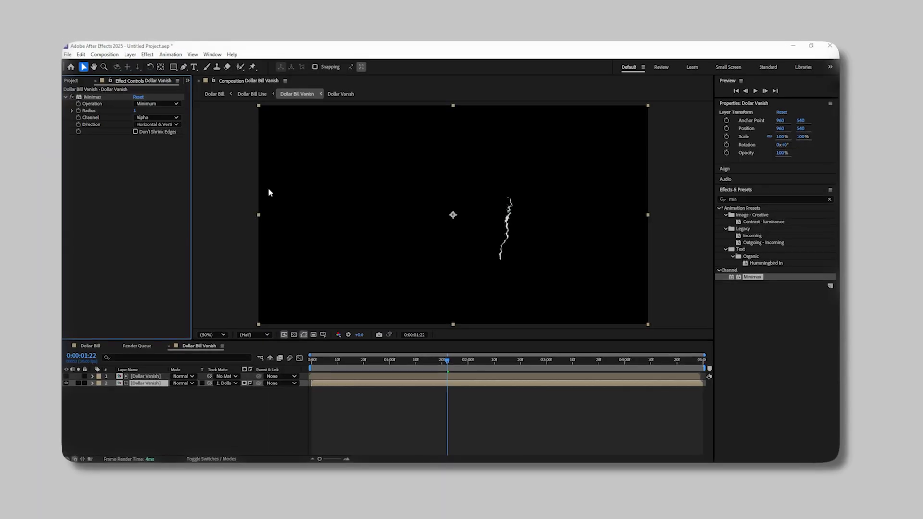
left_click(364, 365)
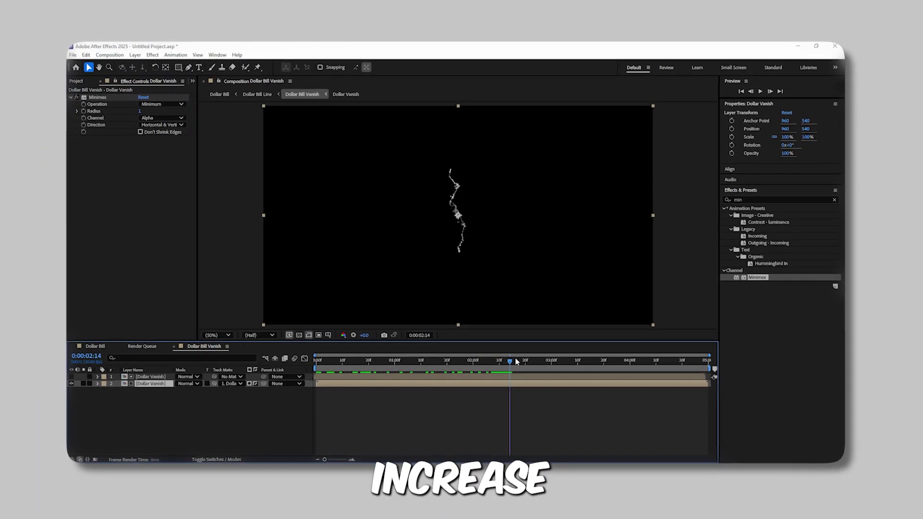
left_click_drag(516, 362, 634, 361)
Pre-compose the two layers as Dollar Line and place Dollar Vanish beneath it
left_click_drag(165, 424, 143, 381)
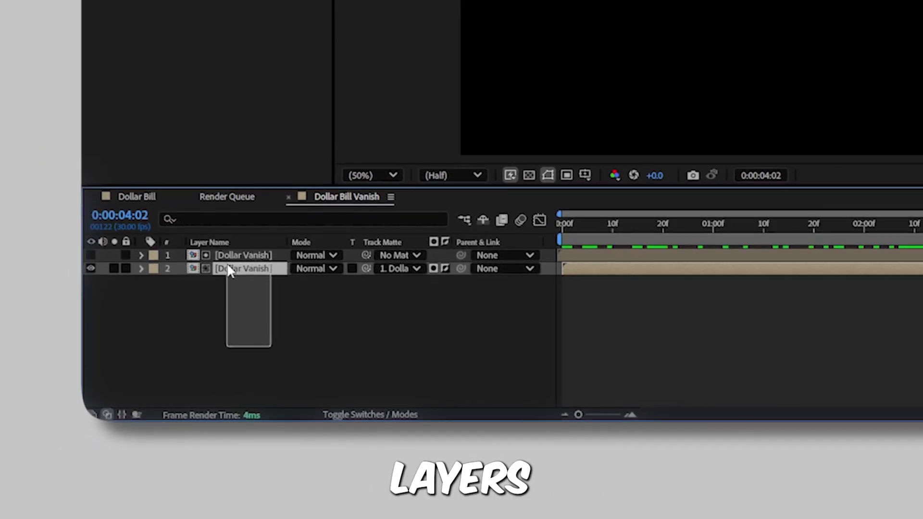
left_click_drag(229, 271, 222, 254)
right_click(222, 254)
left_click(187, 324)
type("Dollar L")
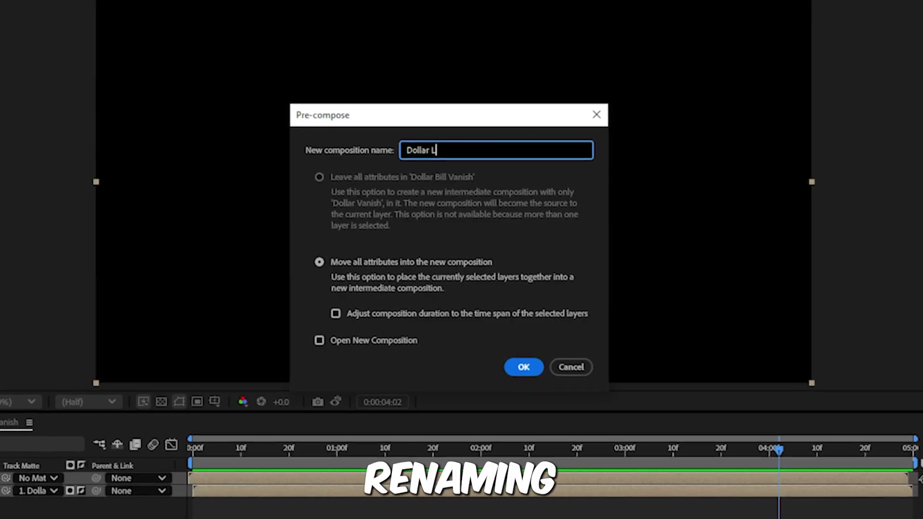
type("ogo")
key("Return")
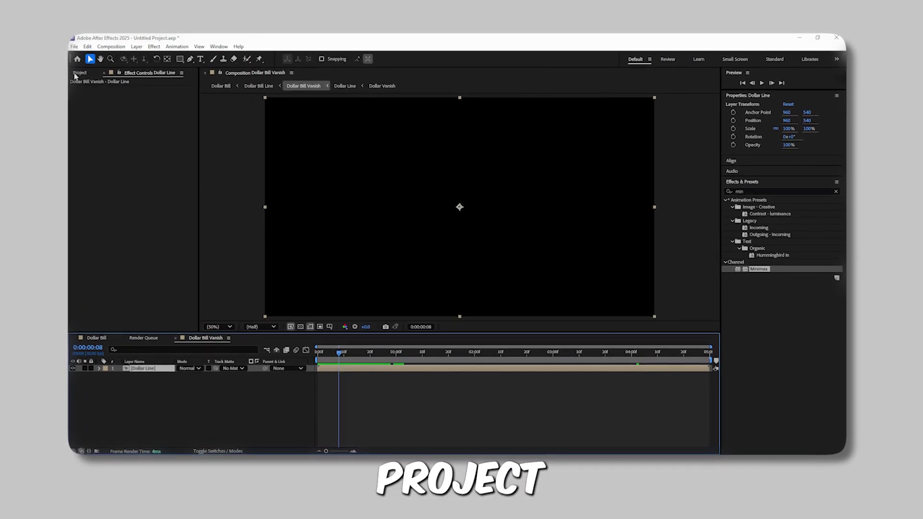
left_click(77, 73)
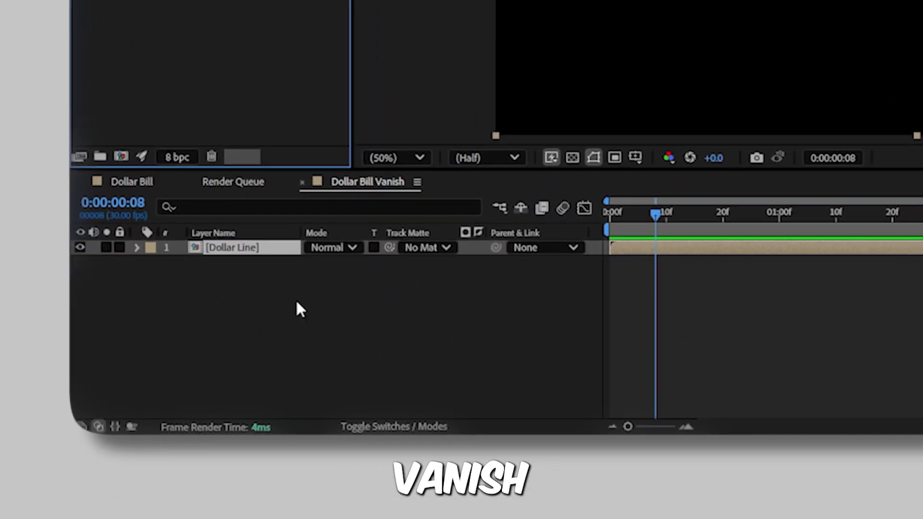
left_click_drag(296, 299, 308, 302)
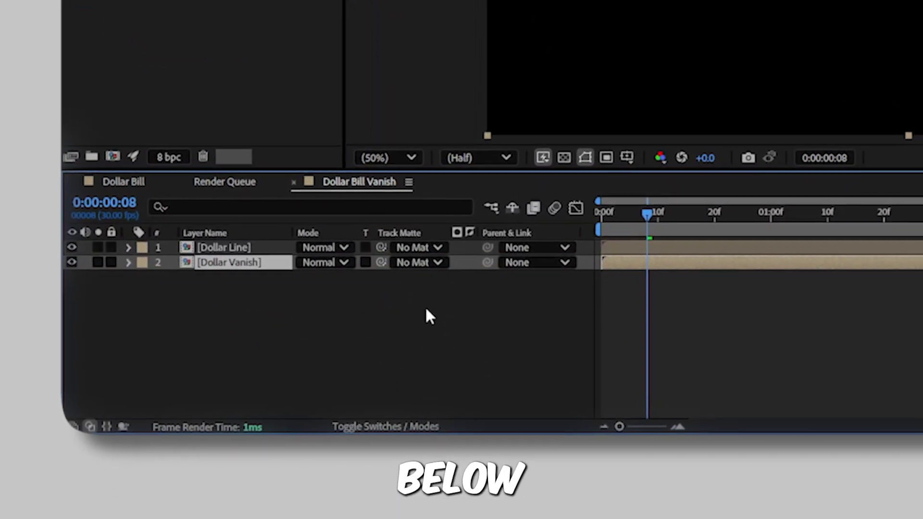
left_click_drag(655, 214, 873, 213)
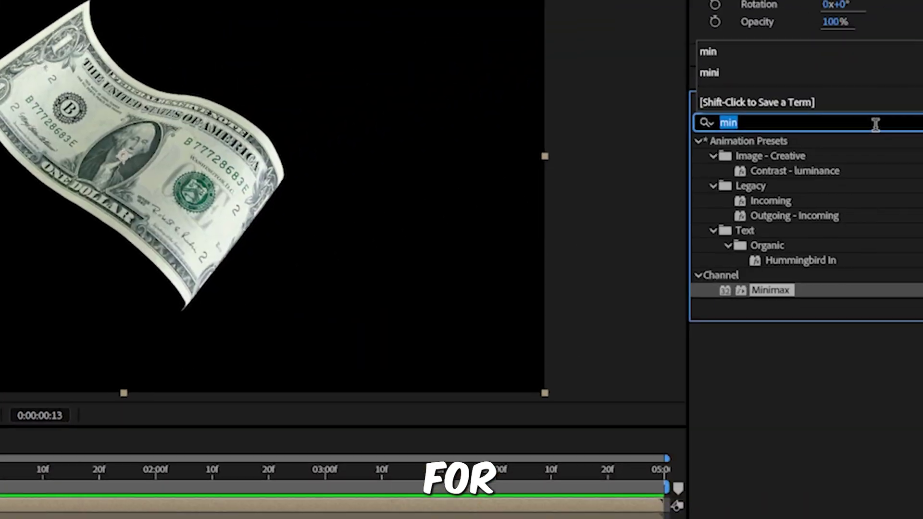
Give Dollar Line three stacked Glows with radii 10, 50 and 100, then preview
type("glow")
double_click(630, 263)
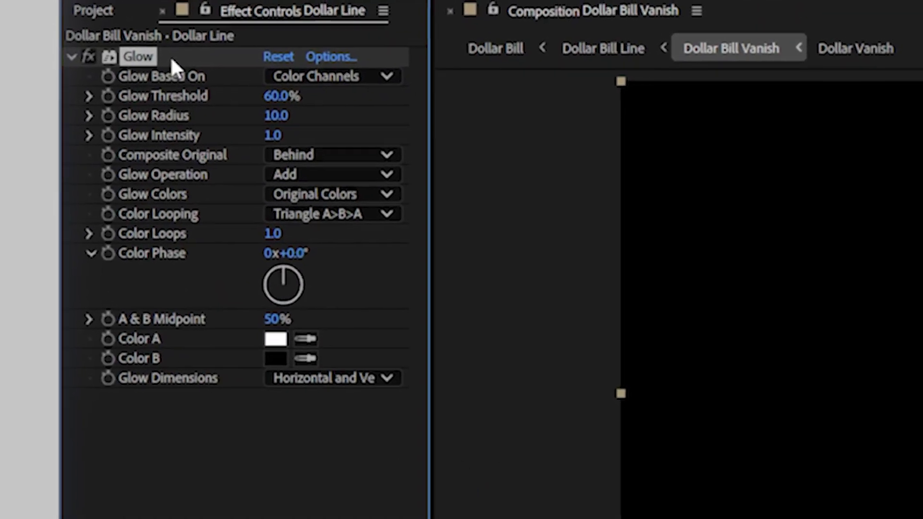
key("ctrl+d")
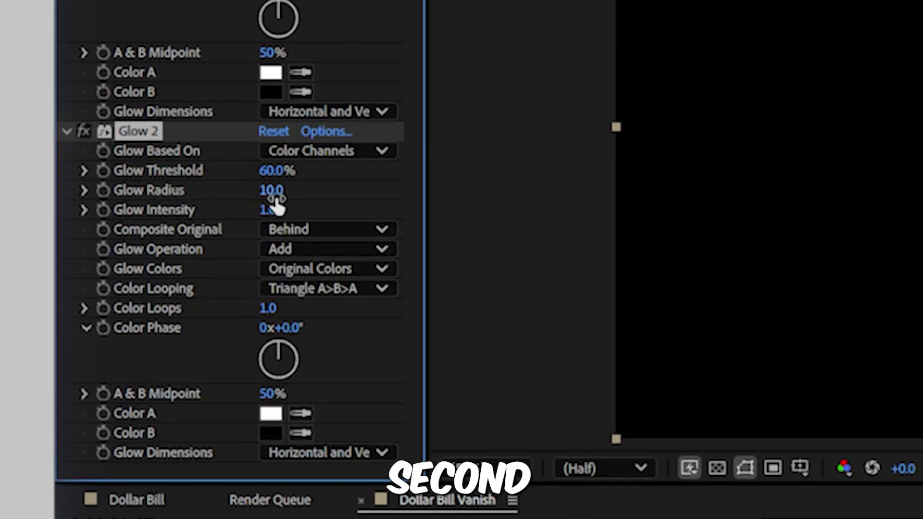
left_click(274, 183)
type("50")
key("Return")
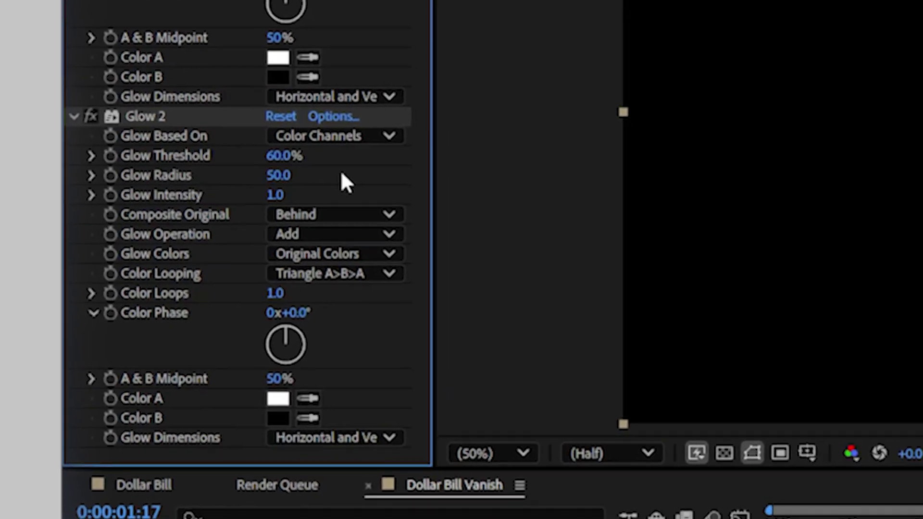
key("ctrl+d")
left_click(297, 183)
type("100")
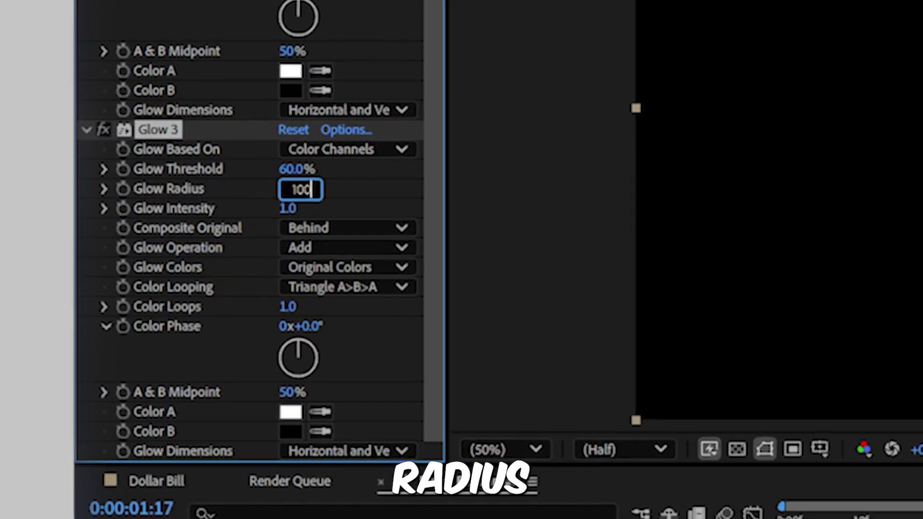
key("Return")
key("space")
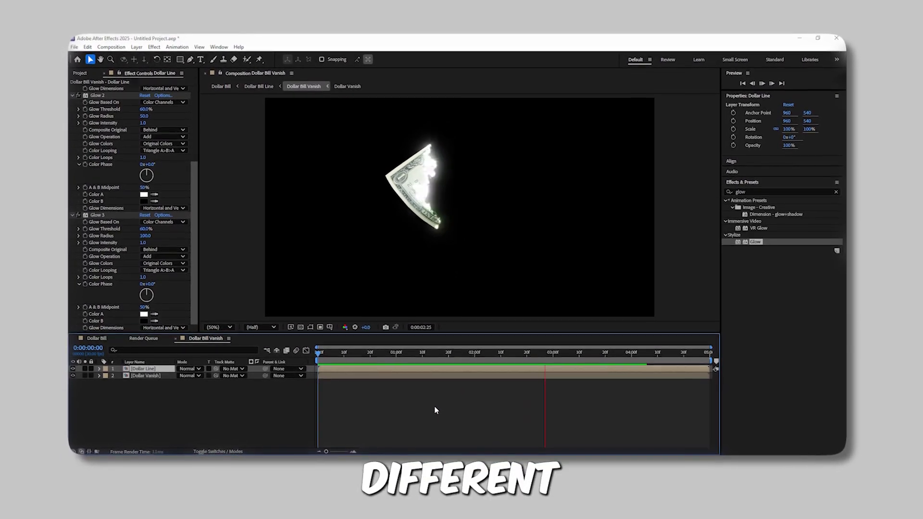
Apply a yellow Fill effect to Dollar Line and inspect the glowing edge
left_click(757, 195)
type("fill")
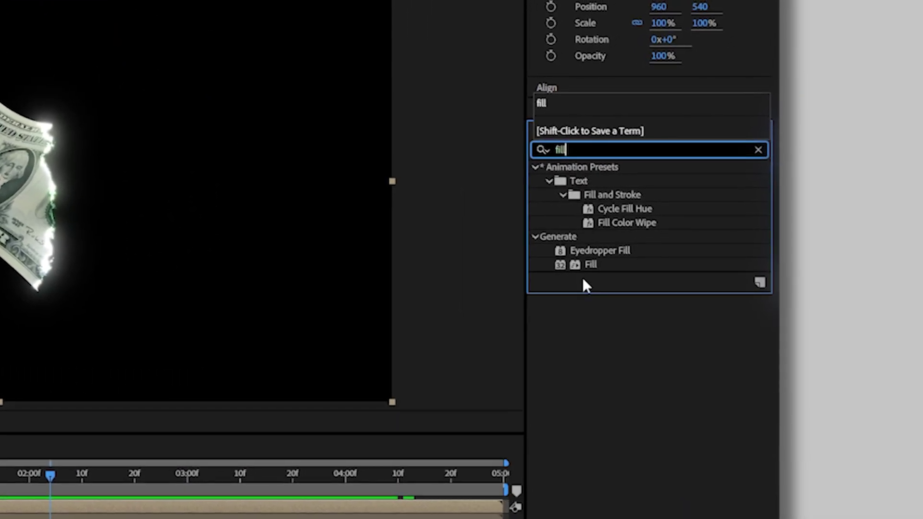
left_click_drag(581, 276, 224, 473)
left_click_drag(724, 218, 699, 259)
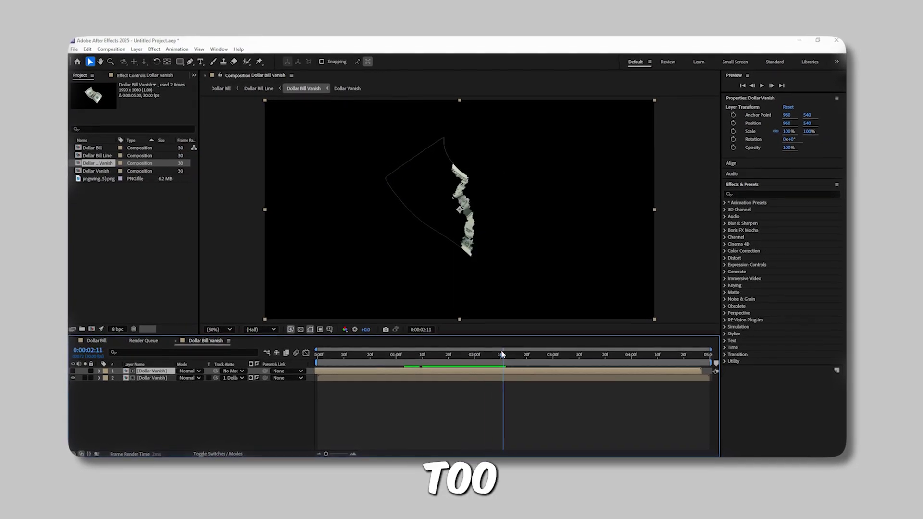
key("space")
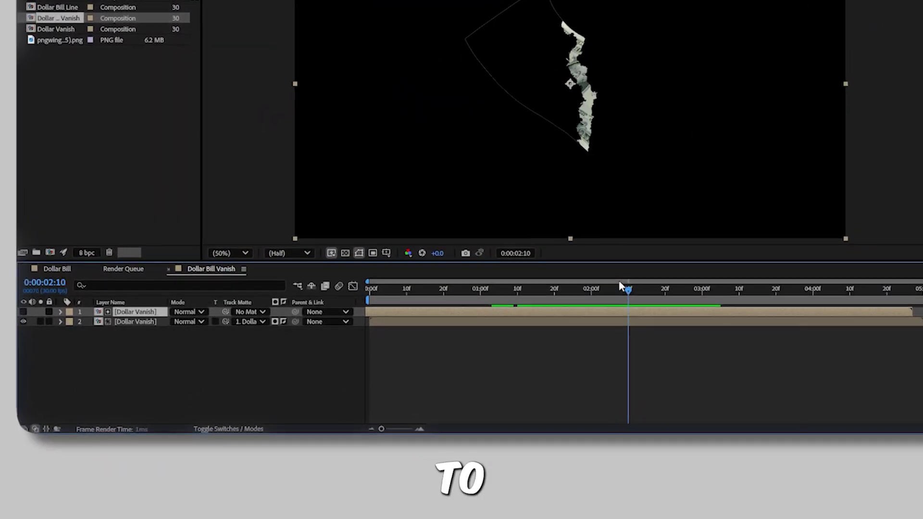
key("shift+Page_Up")
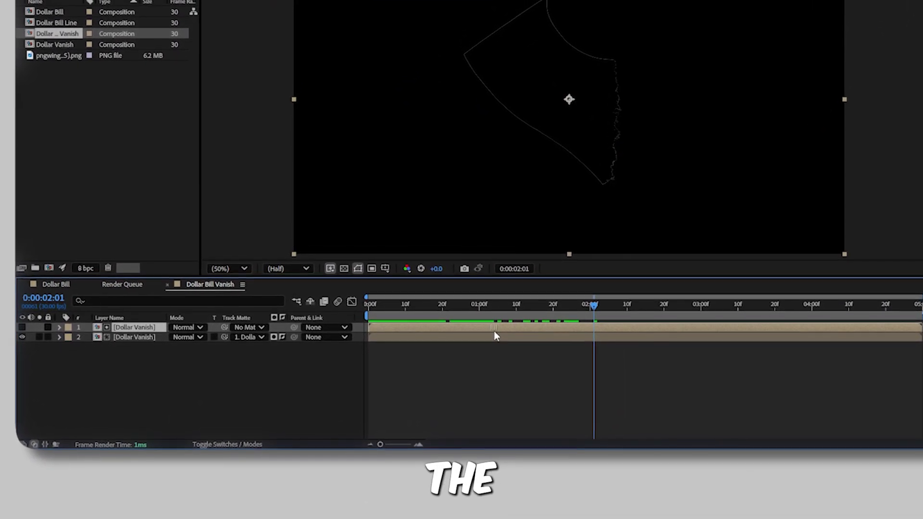
Preview the finished glowing dollar vanish from 0:00:01:29
left_click(592, 302)
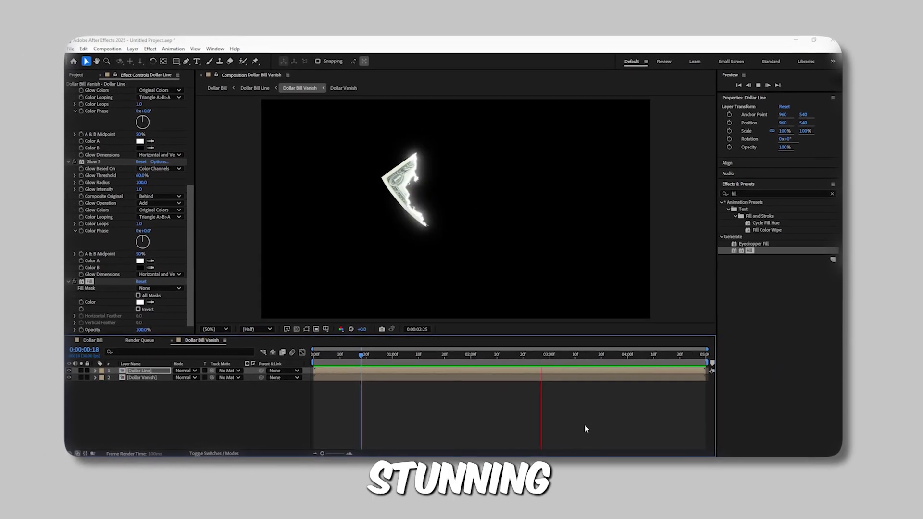
key("space")
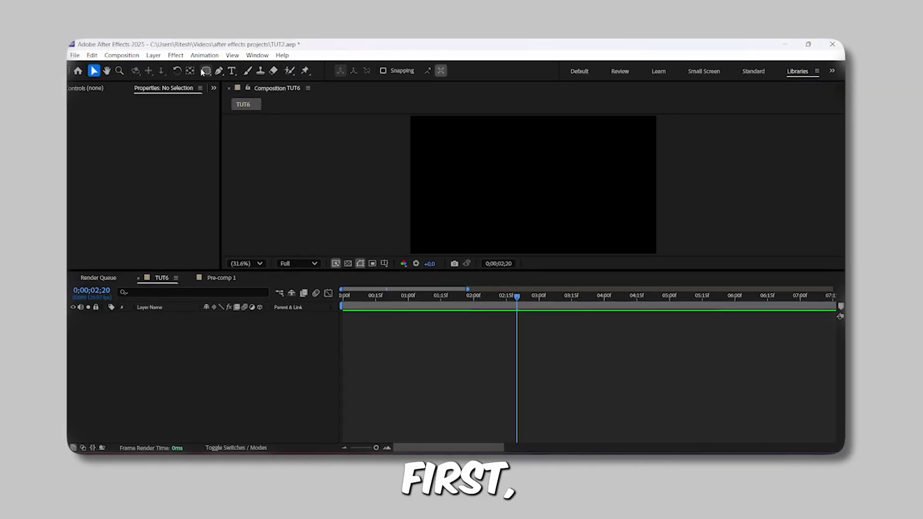
Draw a circle and a small rectangle at its centre, centring the rectangle's anchor point
left_click(207, 68)
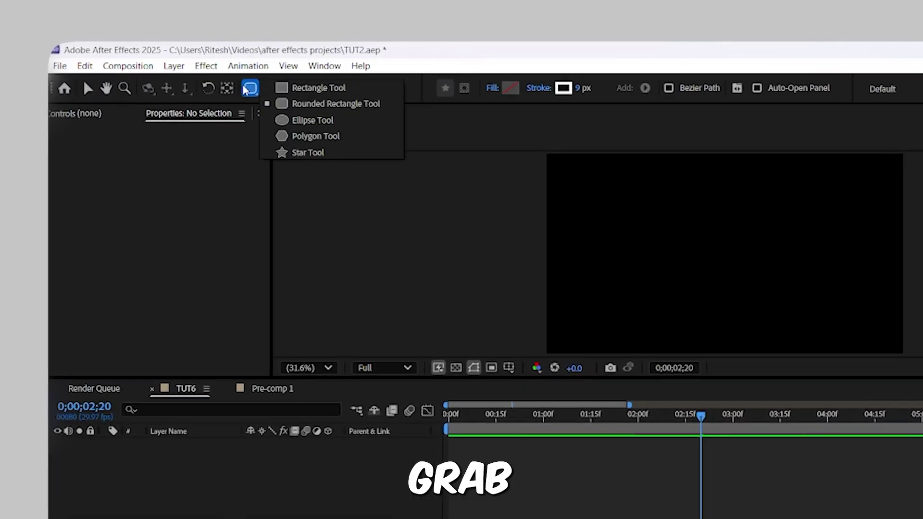
left_click(303, 117)
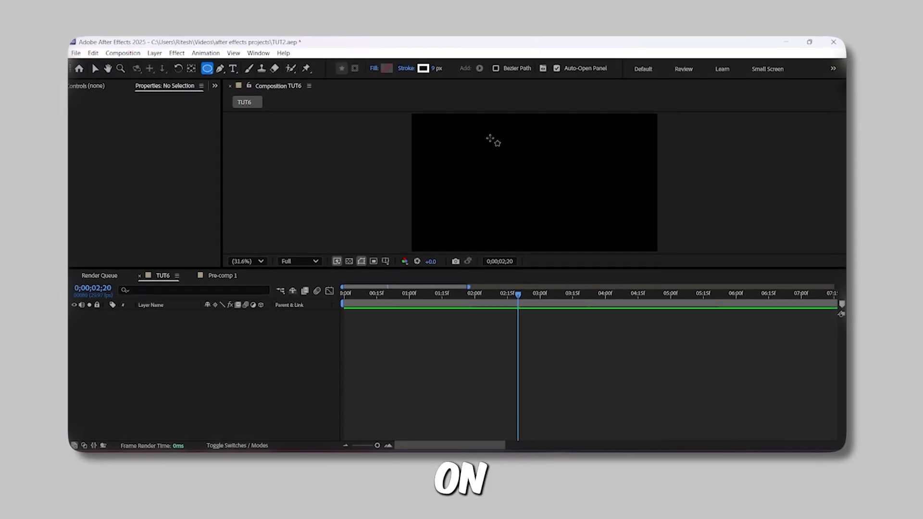
left_click_drag(659, 189, 797, 319)
key("v")
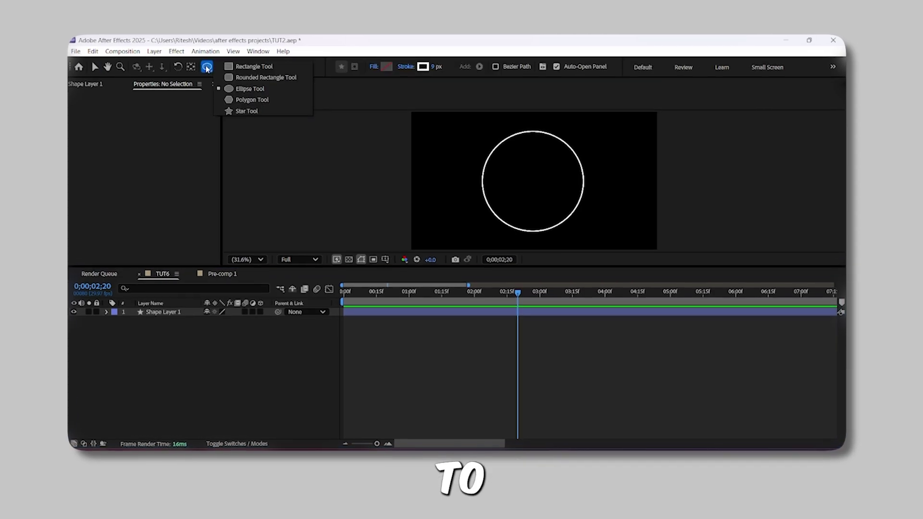
left_click(254, 67)
left_click_drag(518, 168, 553, 189)
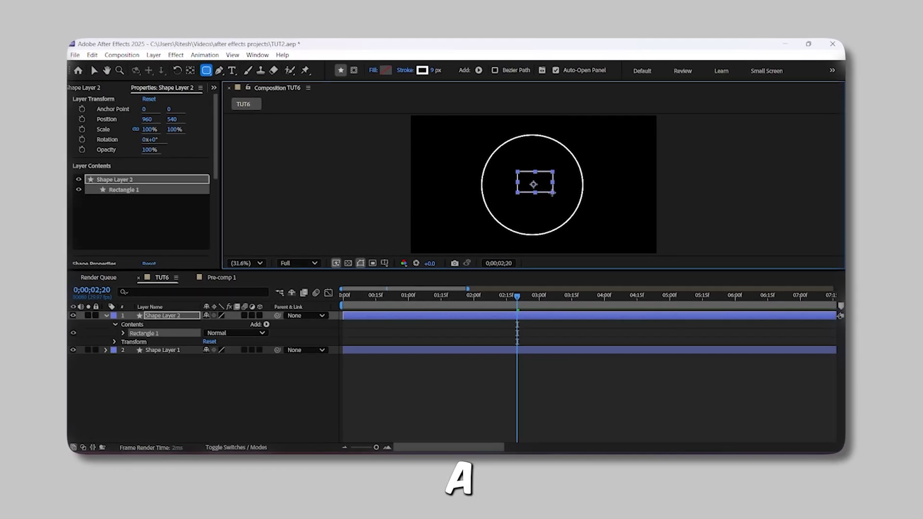
key("slash")
key("v")
left_click(114, 342)
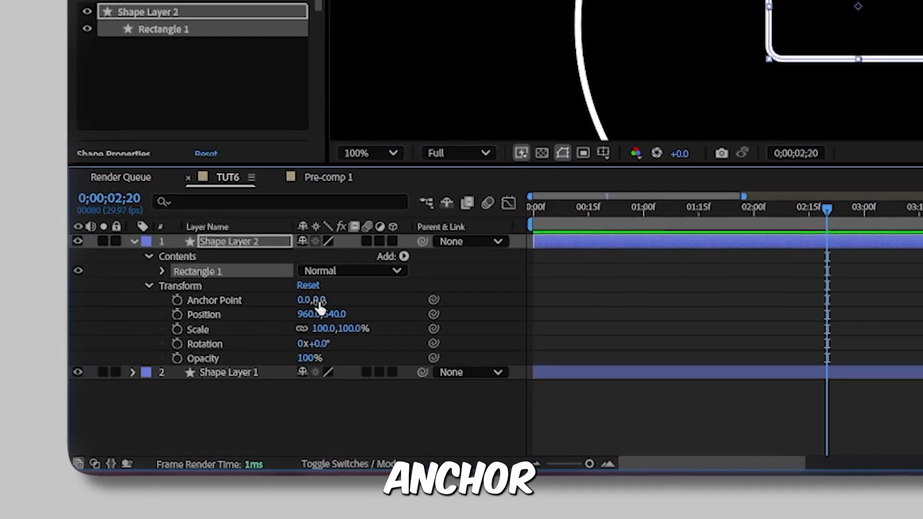
left_click_drag(320, 308, 385, 327)
key("alt+slash")
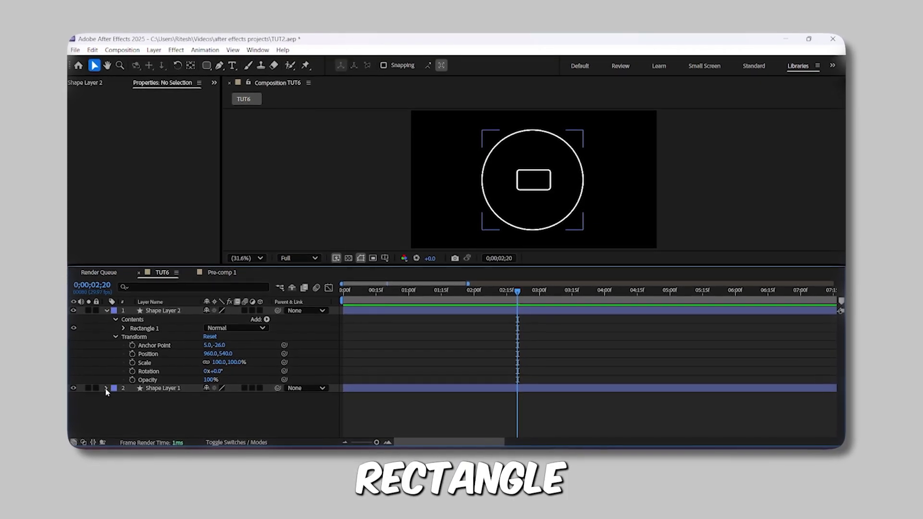
Convert the circle's Ellipse Path 1 to a Bezier path
left_click(107, 392)
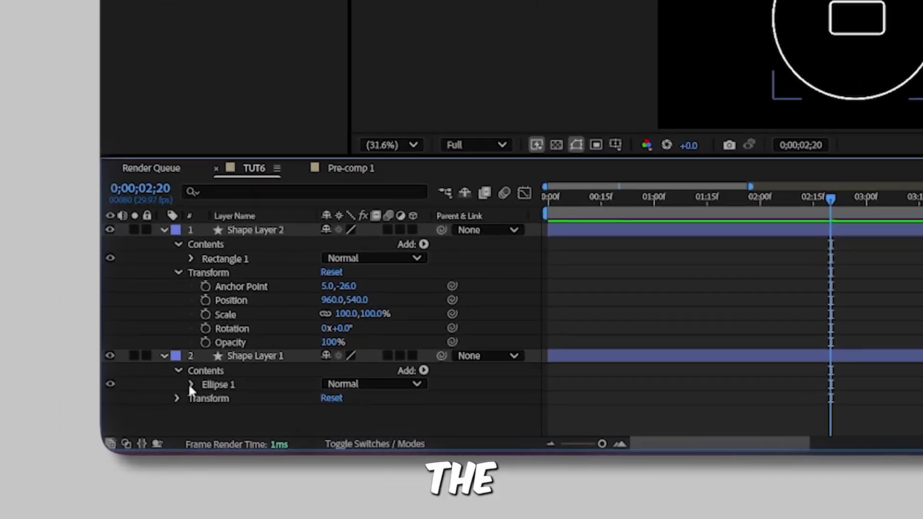
left_click(118, 412)
left_click(222, 369)
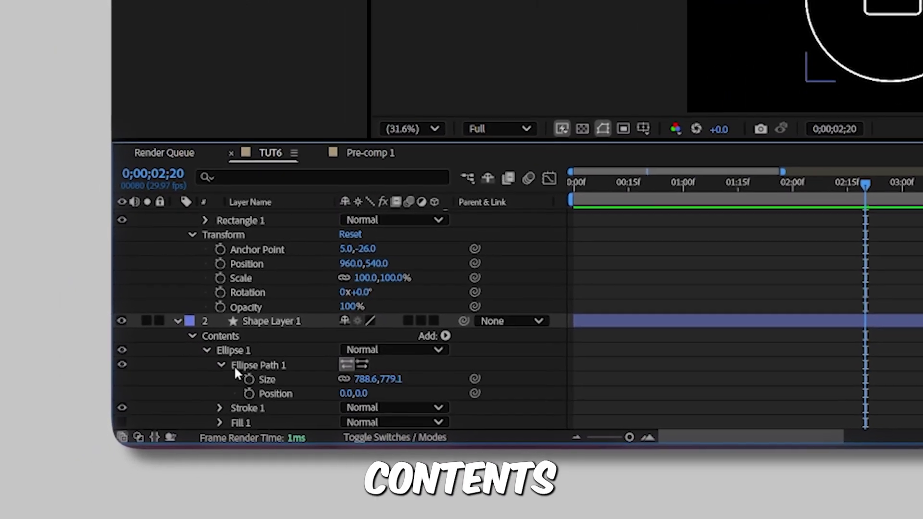
left_click(221, 369)
right_click(251, 353)
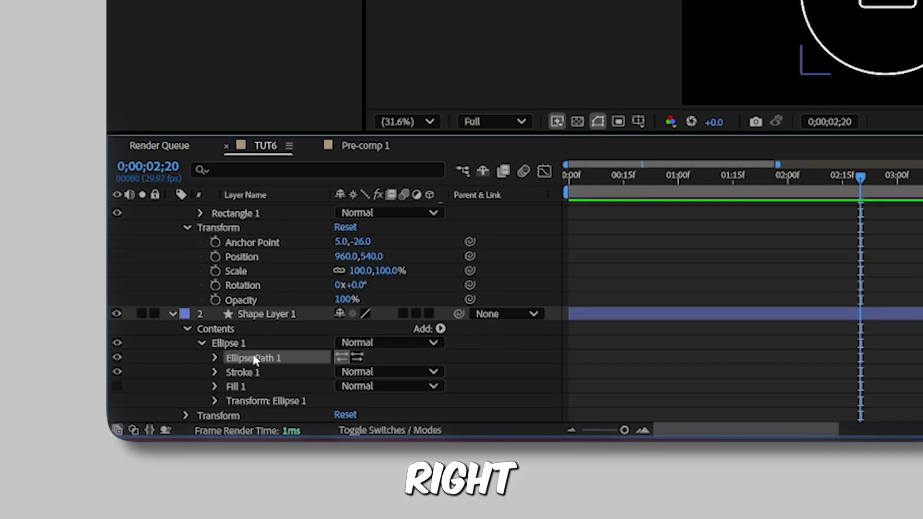
left_click(320, 265)
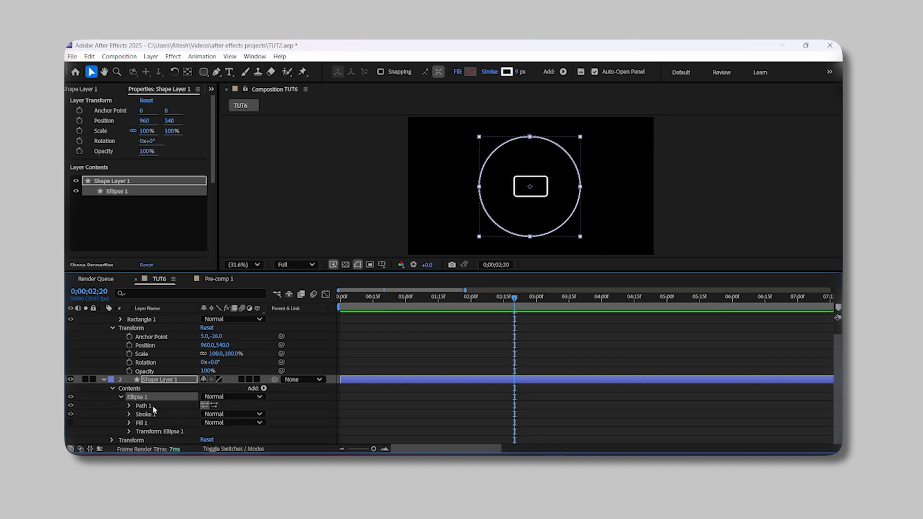
Copy the circle's path and paste it into the rectangle's Position as a motion path
left_click(219, 365)
left_click(157, 409)
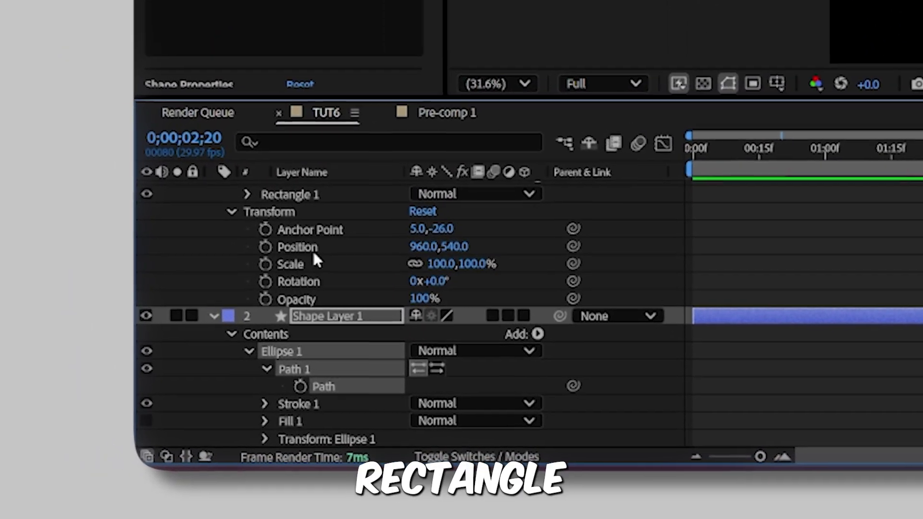
left_click(150, 349)
key("ctrl+v")
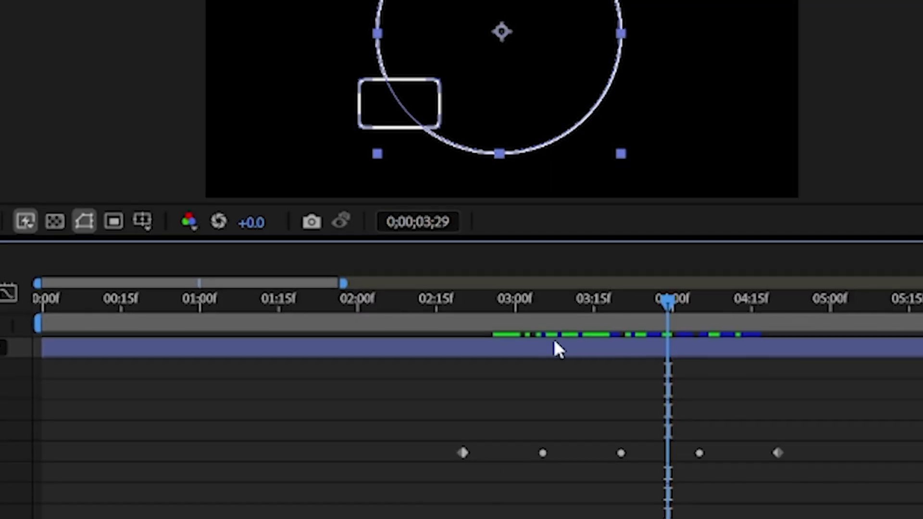
left_click(551, 320)
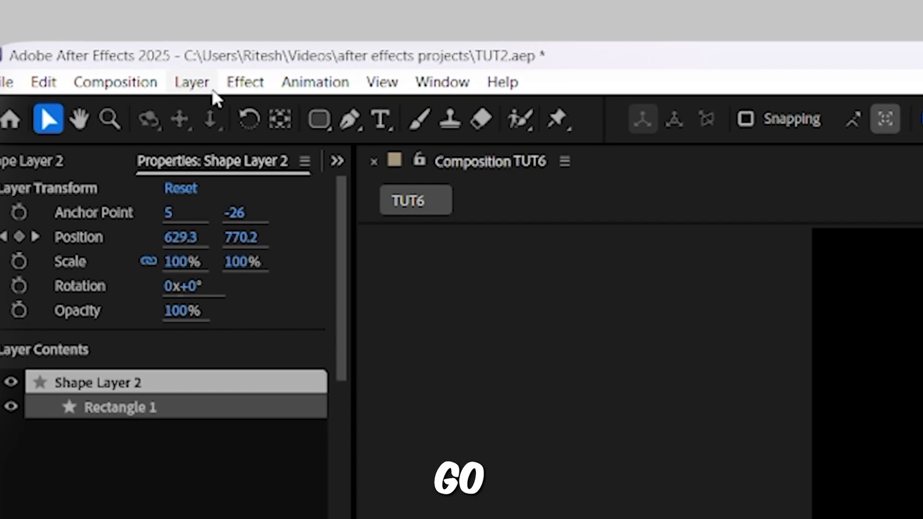
left_click(205, 86)
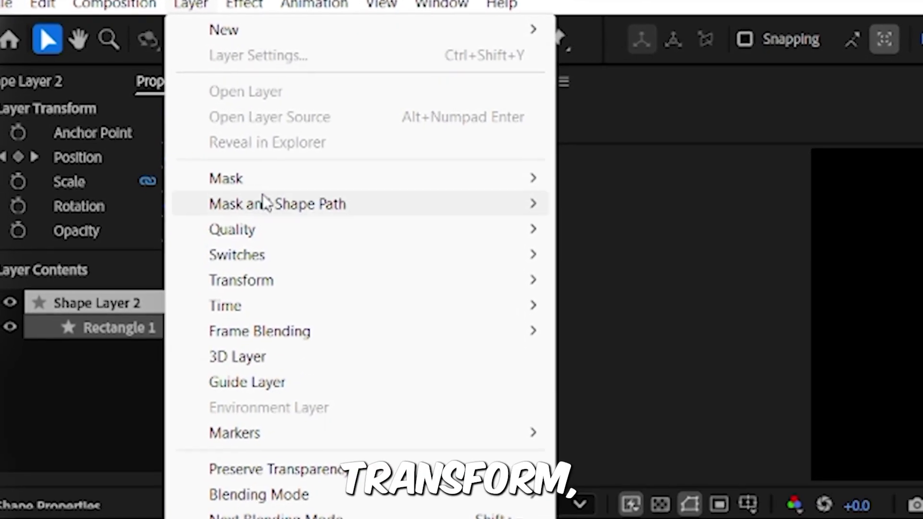
Set the rectangle's Auto-Orient to Orient Along Path
mouse_move(332, 368)
left_click(553, 434)
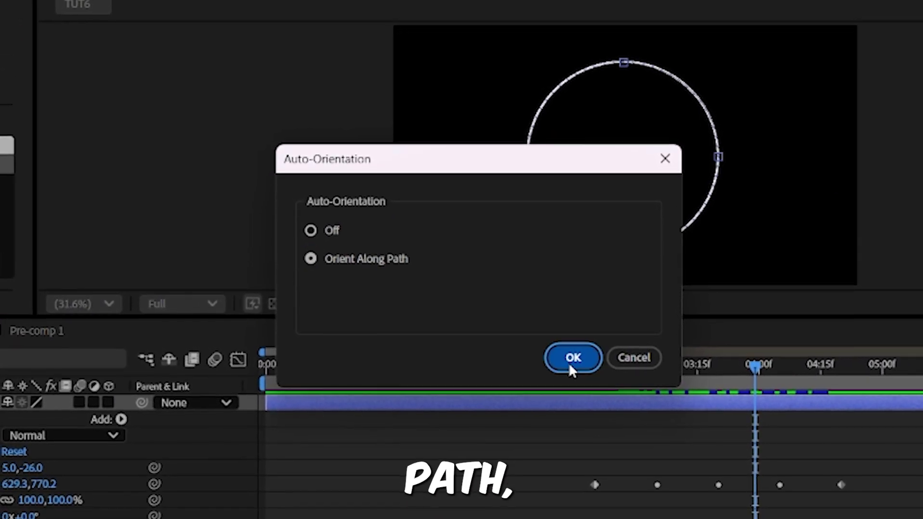
left_click(572, 358)
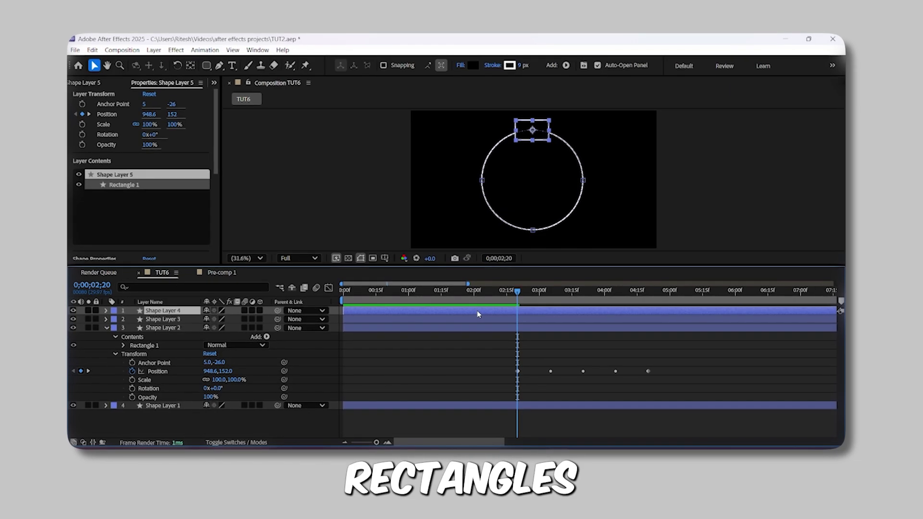
Duplicate the rectangle layer and pre-compose the new copy into its own precomp
key("ctrl+d")
key("ctrl+d")
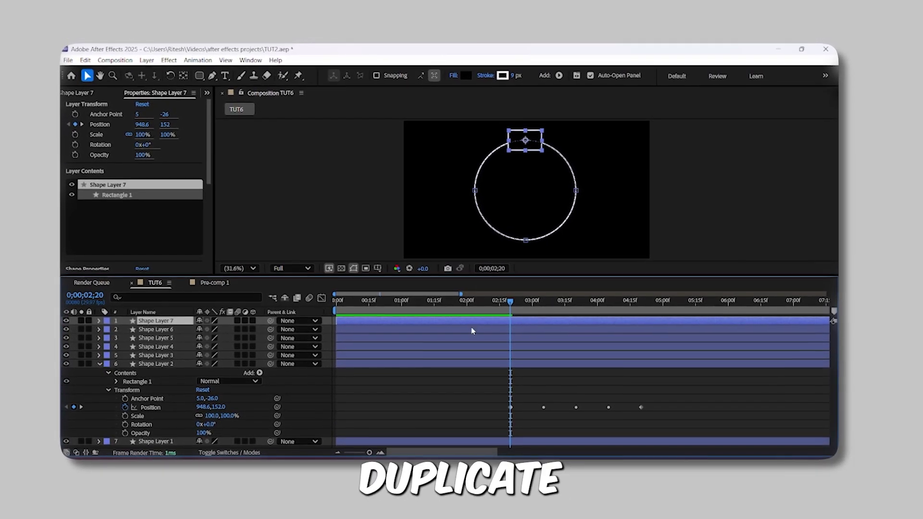
right_click(476, 324)
left_click(488, 398)
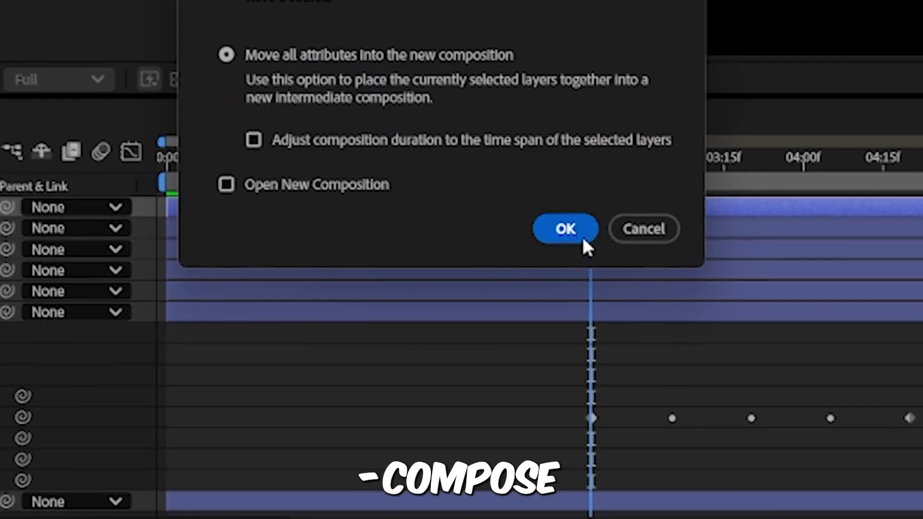
left_click(504, 336)
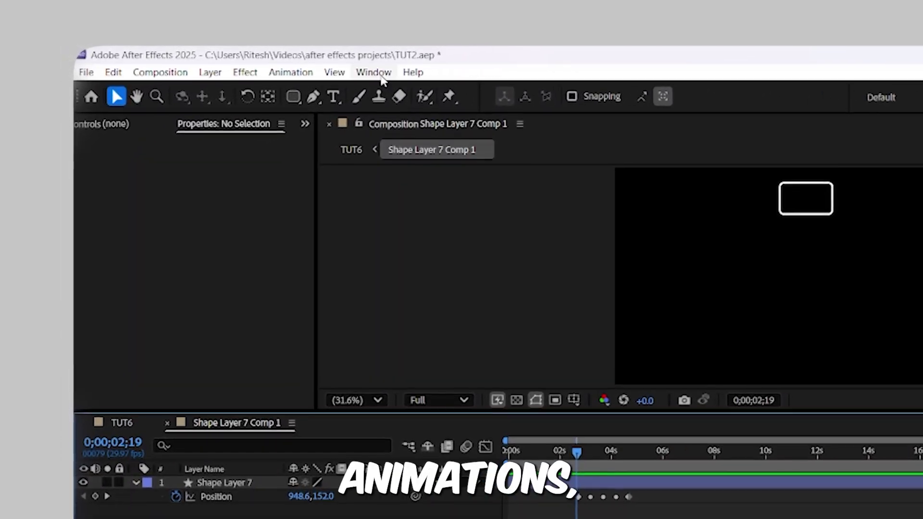
Apply the Flow extension's cubic ease to the layer's four Position keyframes
left_click(371, 69)
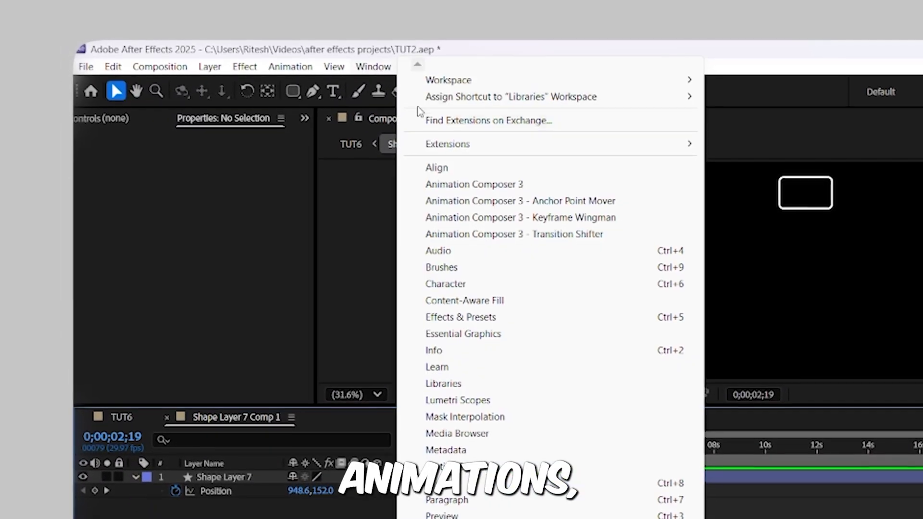
mouse_move(444, 152)
left_click(732, 149)
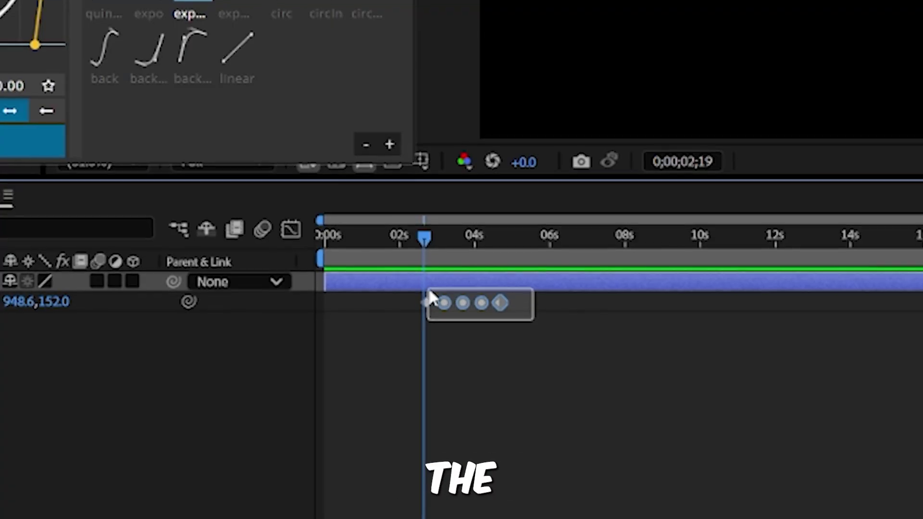
left_click_drag(432, 298, 397, 288)
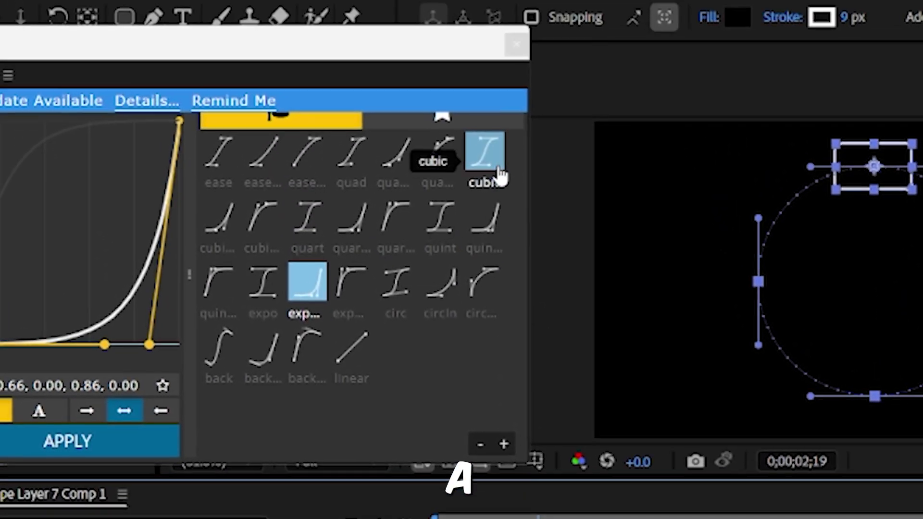
left_click(500, 171)
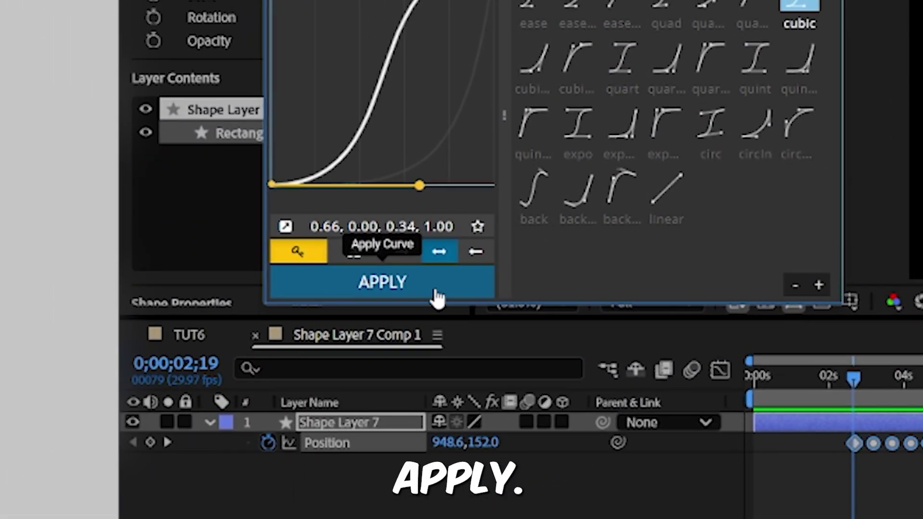
left_click(71, 446)
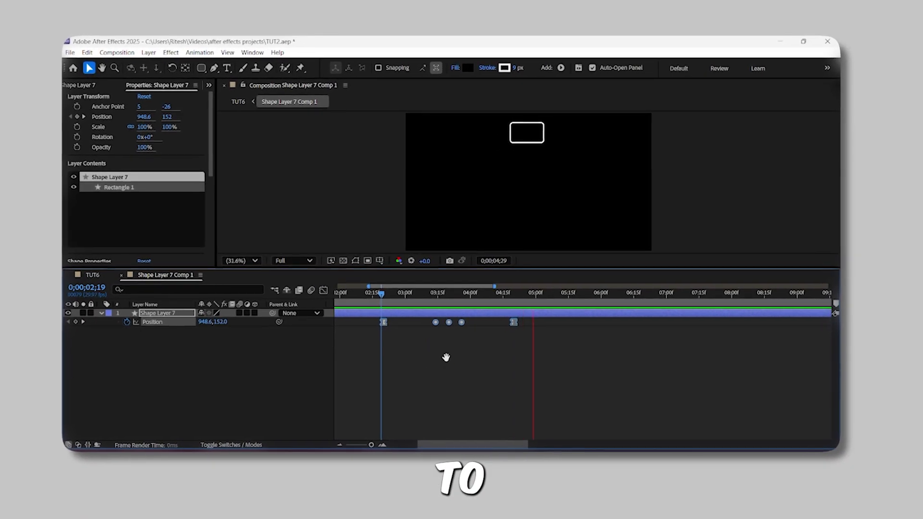
Select the position keyframes in Shape Layer 6 Comp 1 and delete them
left_click_drag(370, 330, 430, 316)
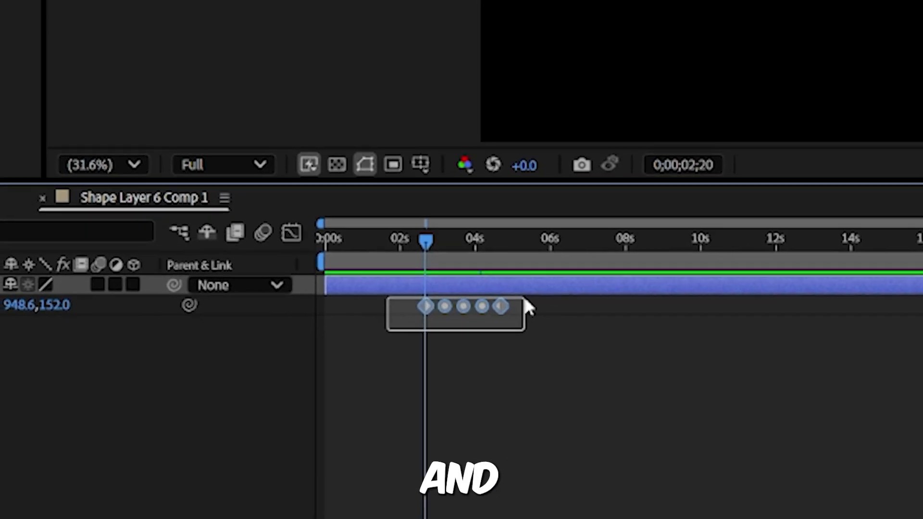
left_click_drag(528, 308, 526, 297)
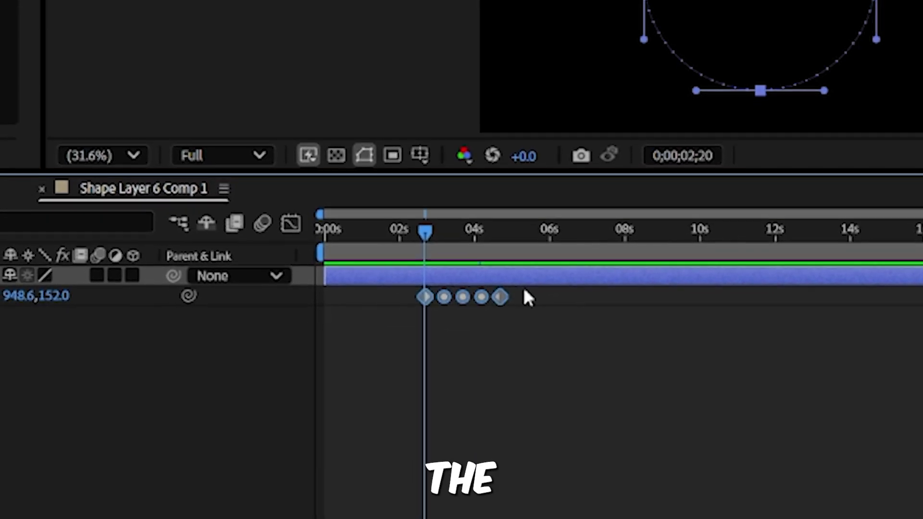
key("Delete")
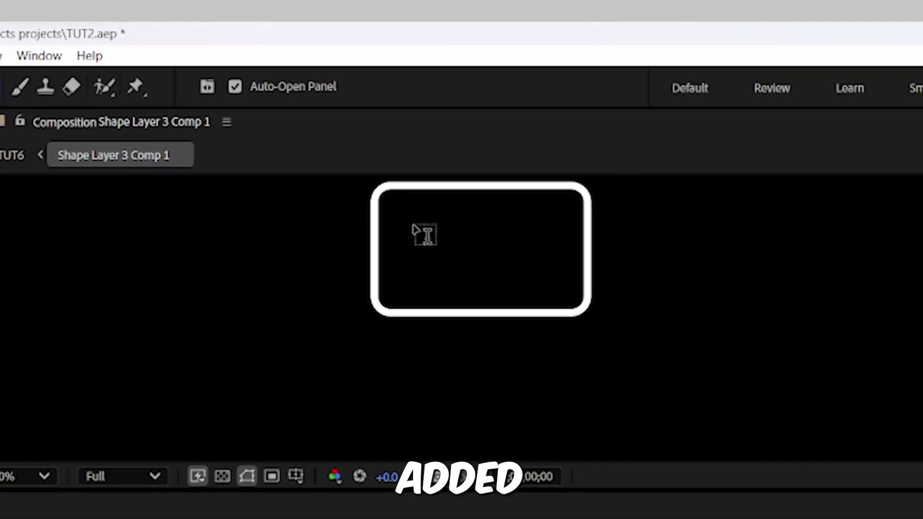
Type MAZE in a text box inside the rounded rectangle, then draw a curved path over the red circle
left_click_drag(485, 163, 521, 179)
type("MAZE")
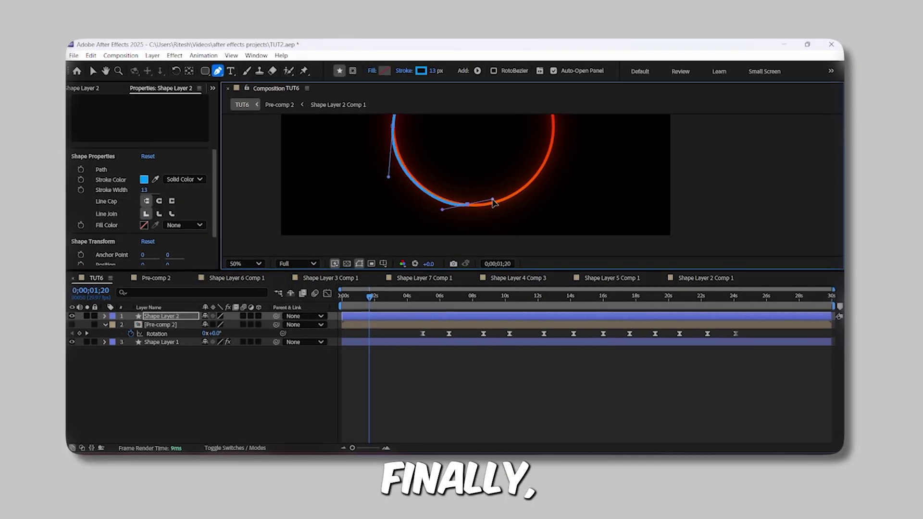
left_click_drag(463, 151, 546, 156)
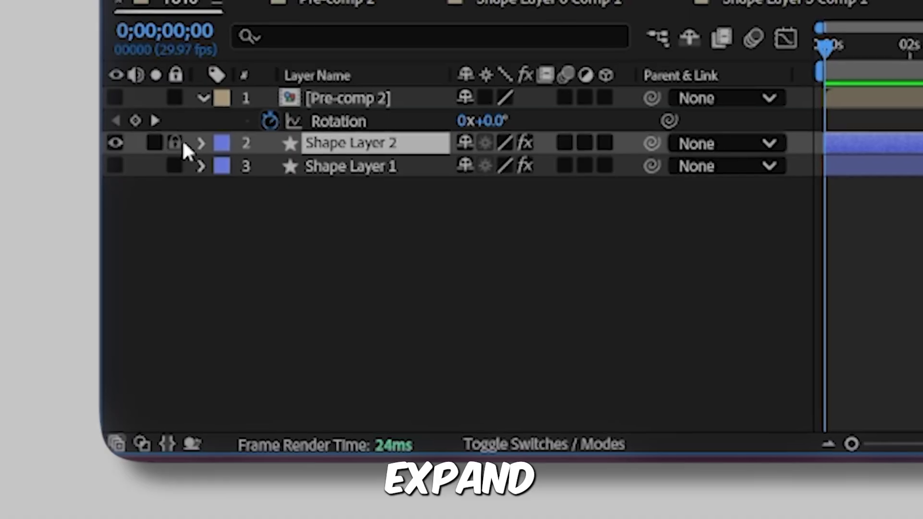
Set Shape Layer 2's Stroke 1 Line Cap to Round Cap
left_click(100, 334)
left_click(109, 343)
left_click(224, 154)
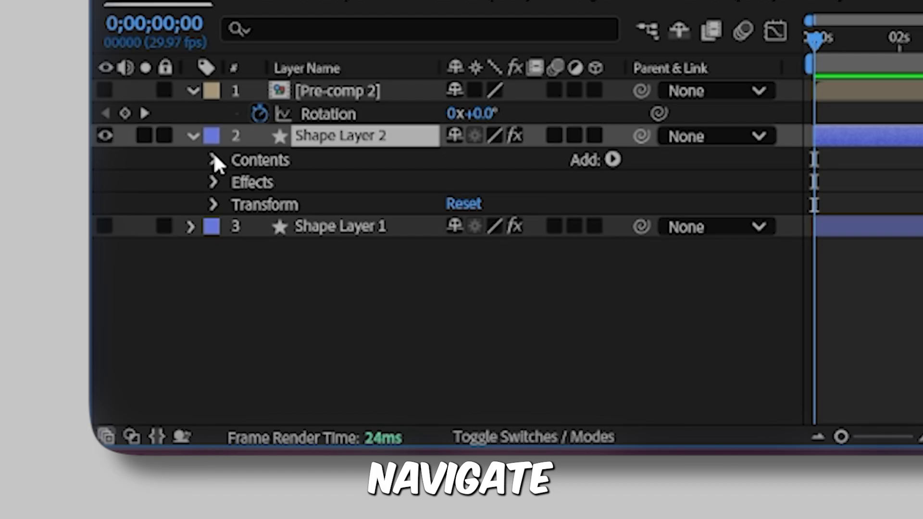
left_click(224, 153)
left_click(240, 176)
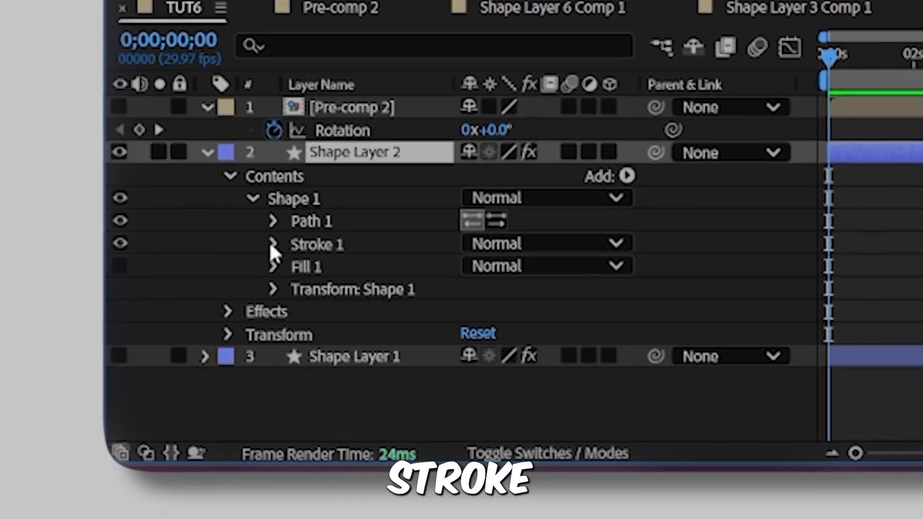
left_click(261, 249)
scroll(500, 288, "down", 3)
left_click(509, 282)
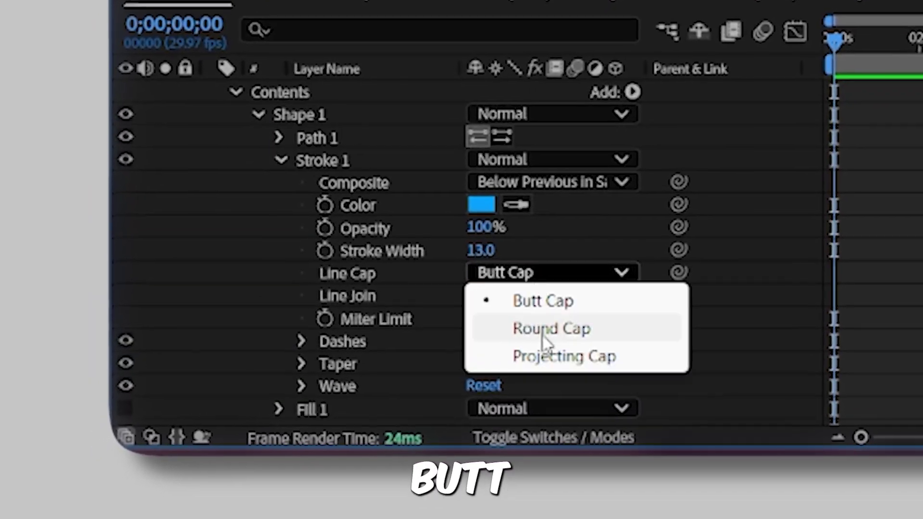
left_click(543, 332)
Set the stroke taper Start Length and End Length to 50%
left_click(292, 370)
scroll(295, 367, "down", 5)
left_click_drag(459, 241, 504, 226)
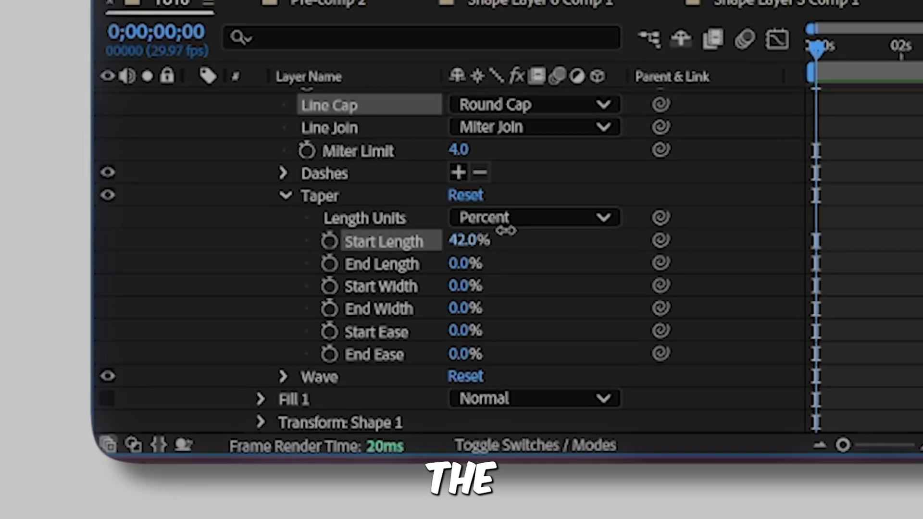
left_click(464, 233)
type("50")
key("Return")
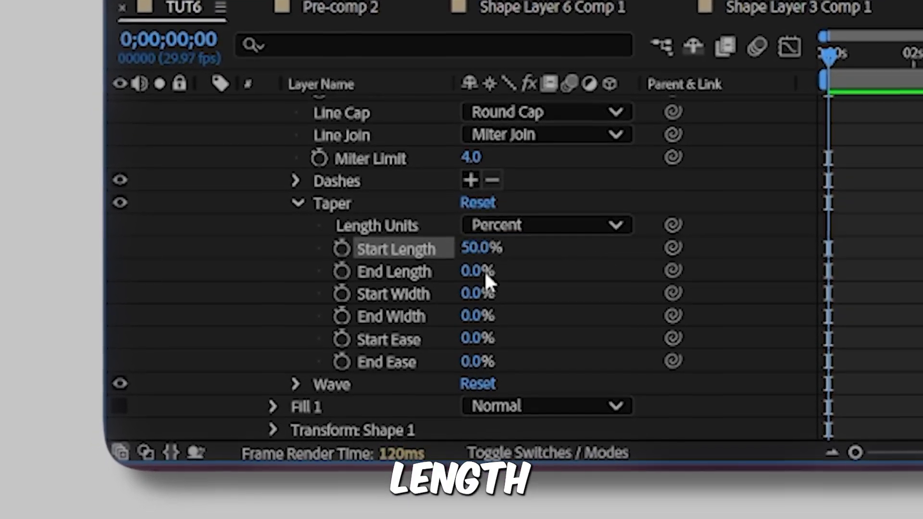
left_click(475, 280)
type("50")
key("Return")
Set the taper widths and eases to 25%, then deselect the layer
left_click(472, 302)
type("25")
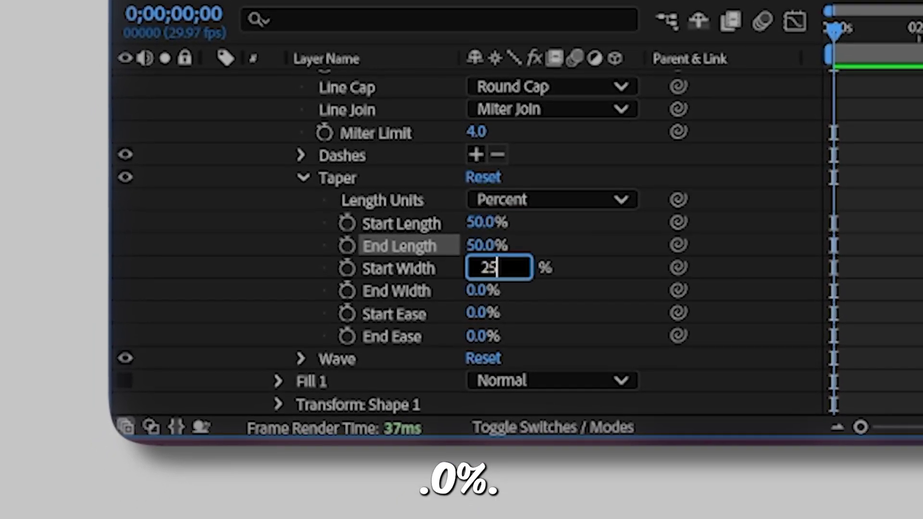
key("Return")
left_click(479, 301)
type("25")
key("Return")
left_click(479, 323)
type("25")
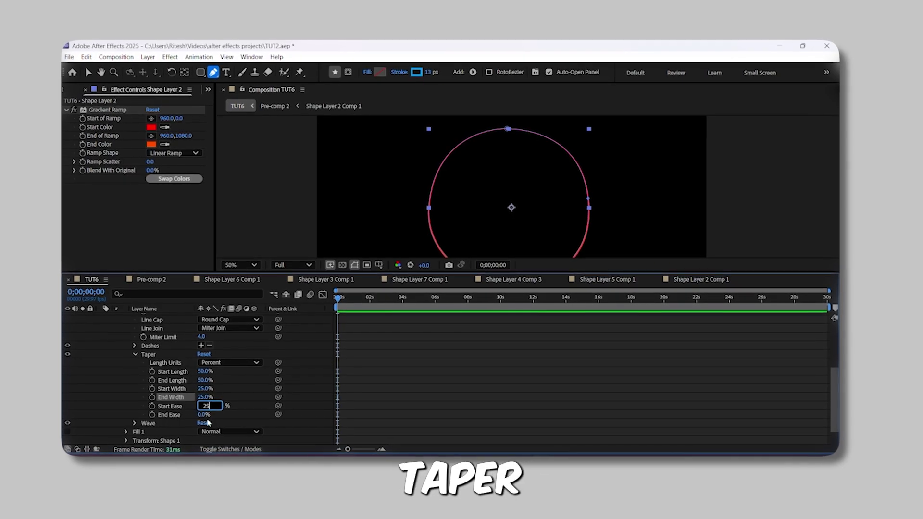
key("Return")
left_click(203, 415)
type("25")
key("Return")
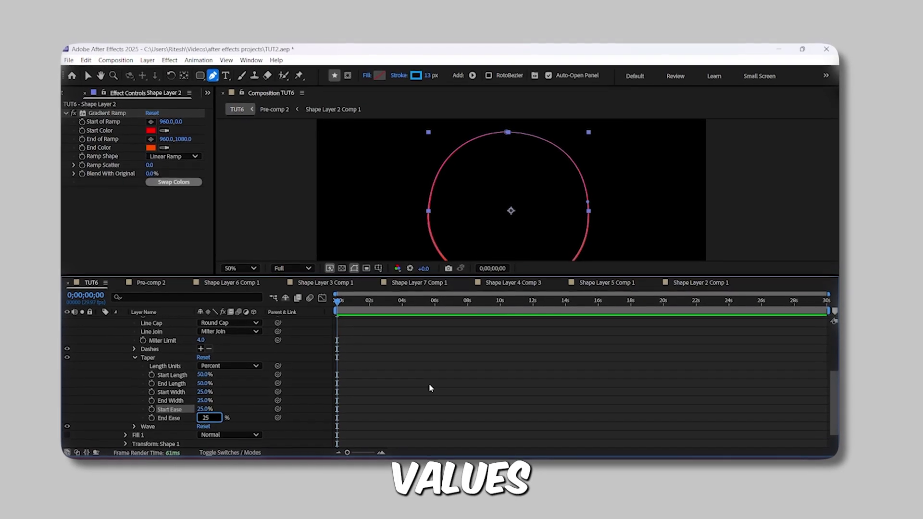
key("v")
left_click(412, 206)
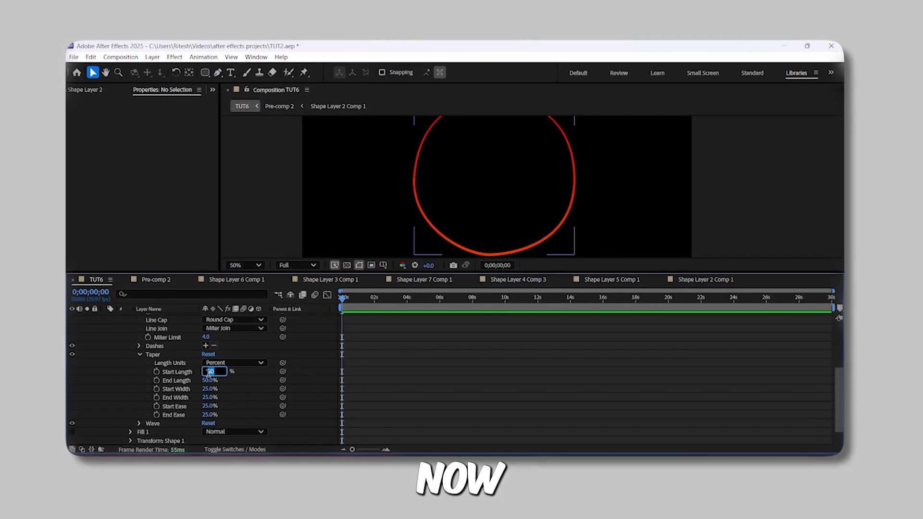
Add Trim Paths to the arc shape in Shape Layer 2
scroll(218, 384, "up", 3)
left_click(265, 349)
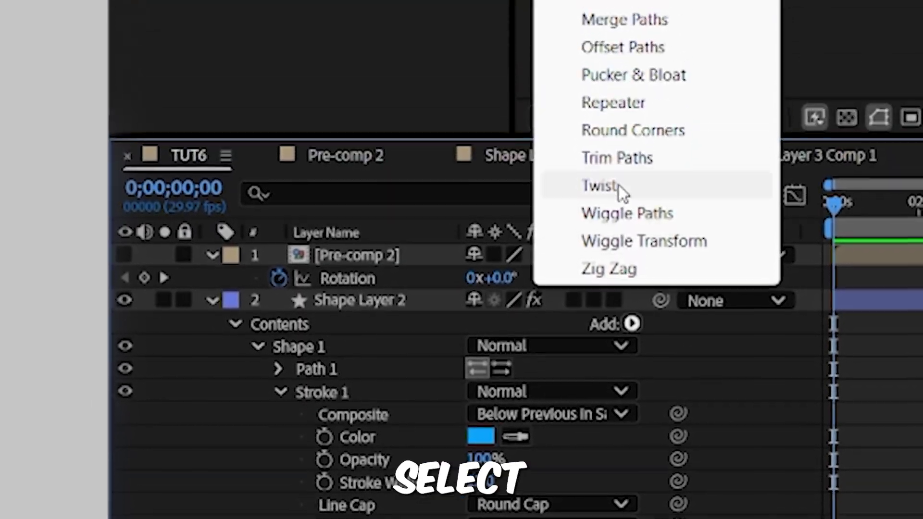
left_click(615, 1)
scroll(241, 319, "down", 5)
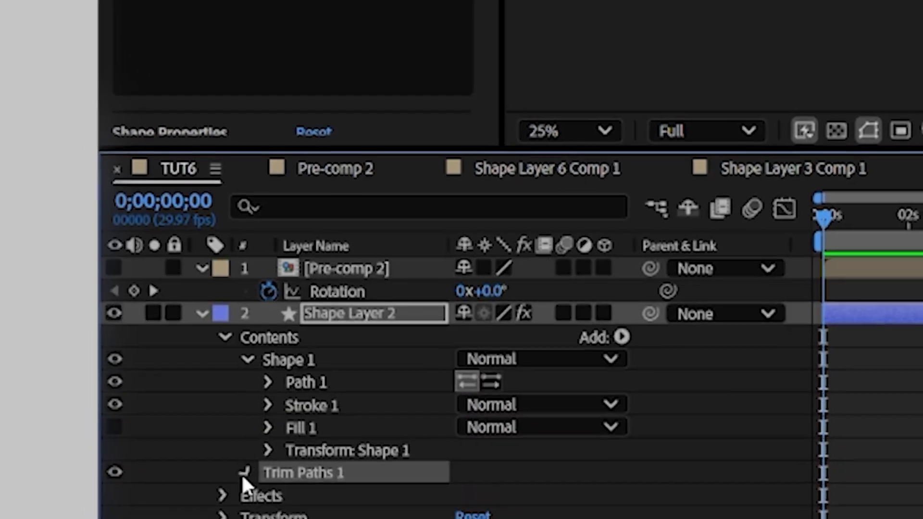
left_click(244, 473)
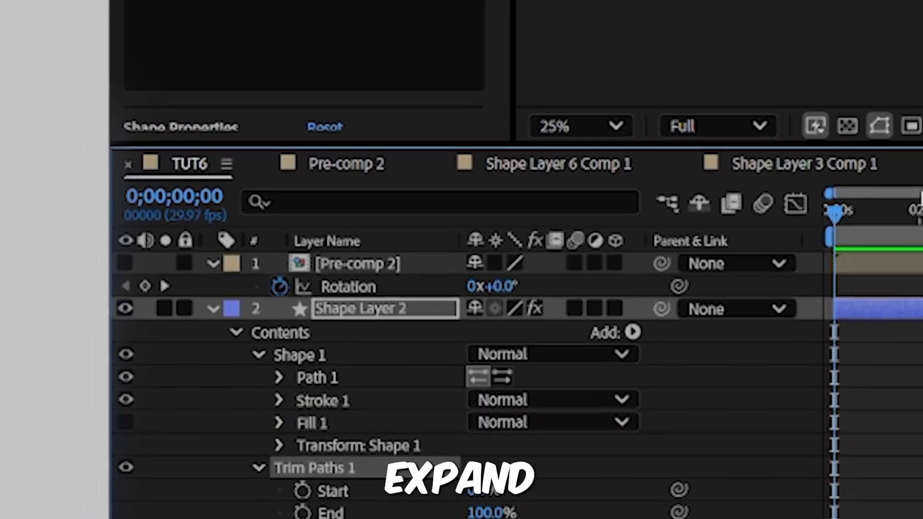
Keyframe Trim Paths End at 100% at 2;25 and about 2% at the start
left_click(769, 231)
left_click_drag(775, 238, 562, 241)
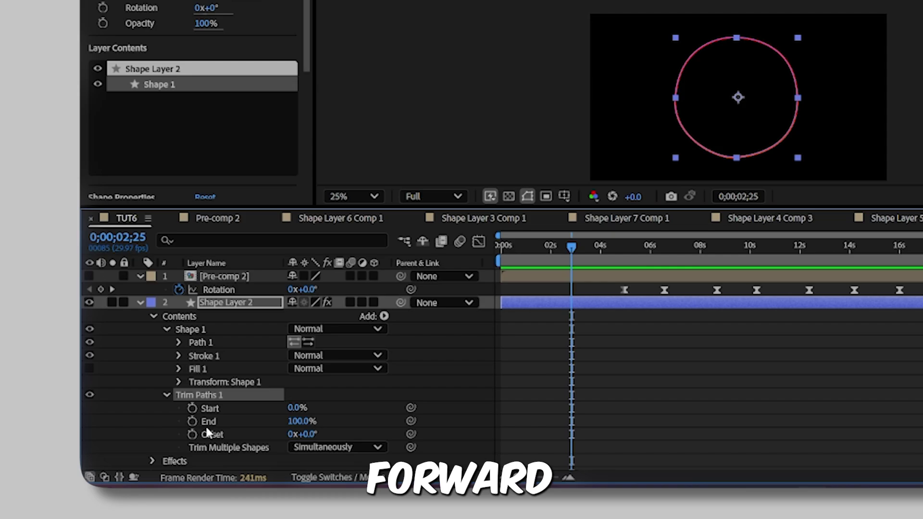
left_click(188, 426)
key("Home")
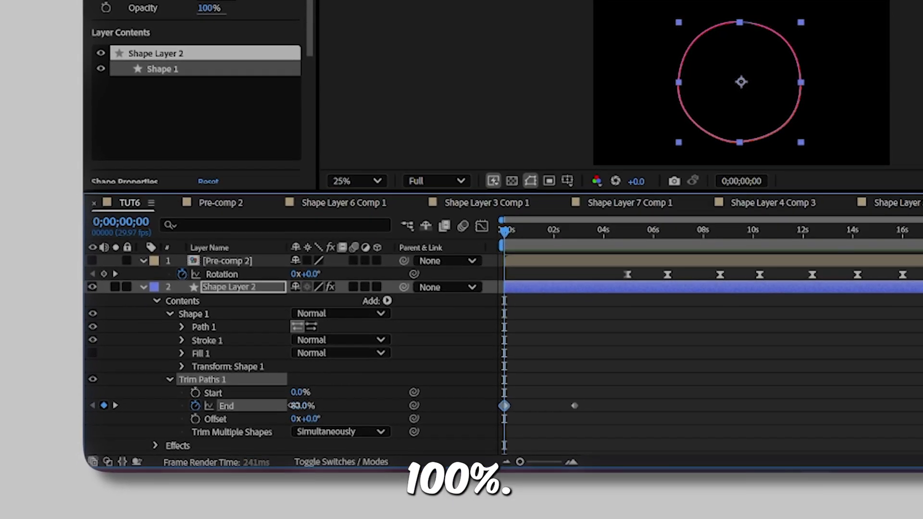
left_click_drag(298, 415, 269, 415)
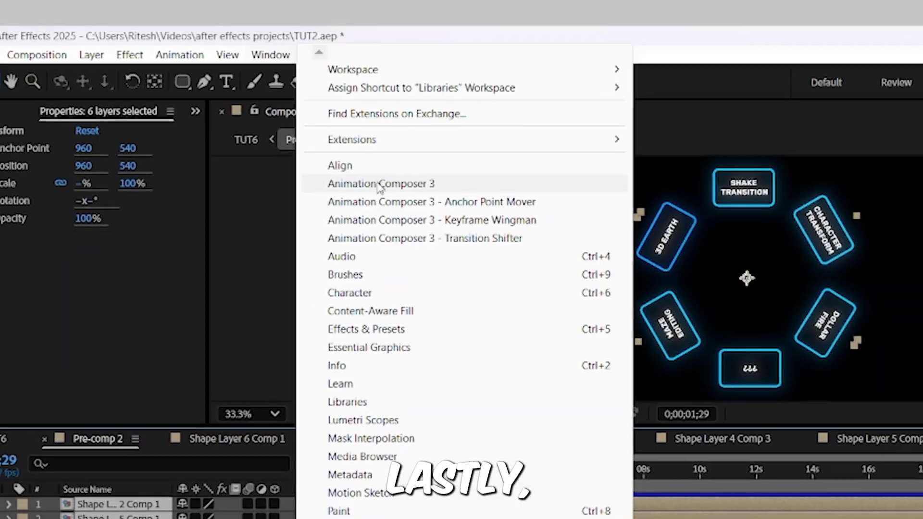
Apply Animation Composer 3's Gaussian Blur In transition to the six button precomps and preview
left_click(380, 183)
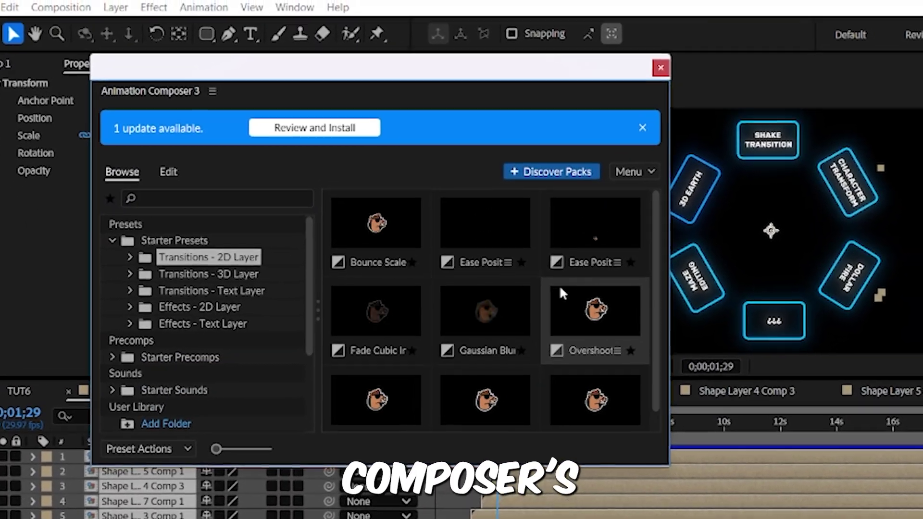
mouse_move(485, 313)
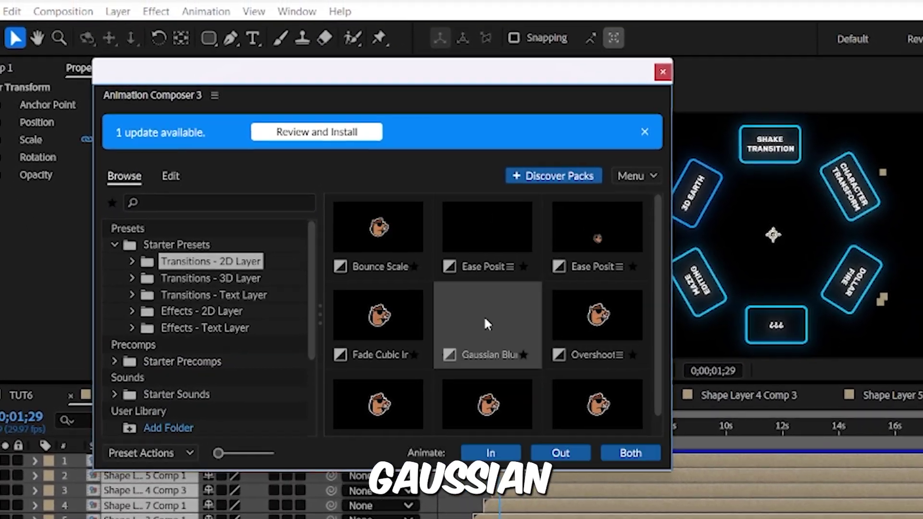
left_click(486, 449)
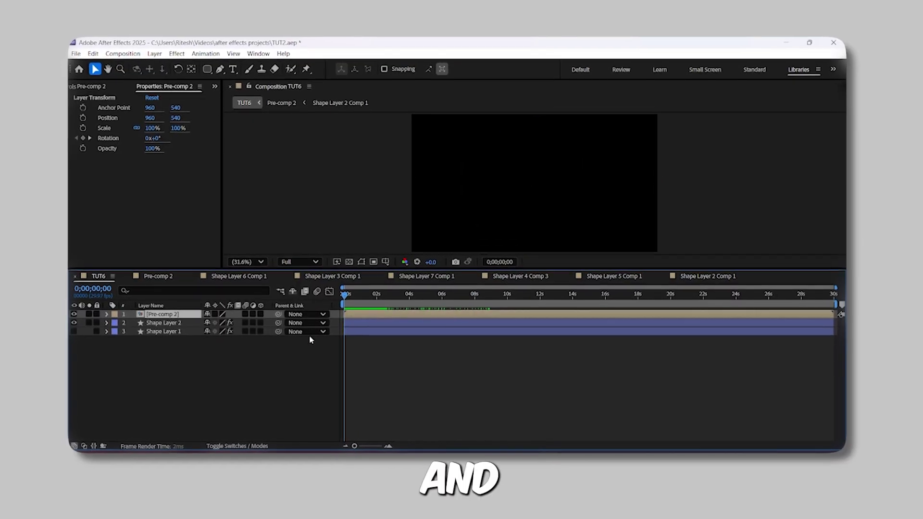
key("space")
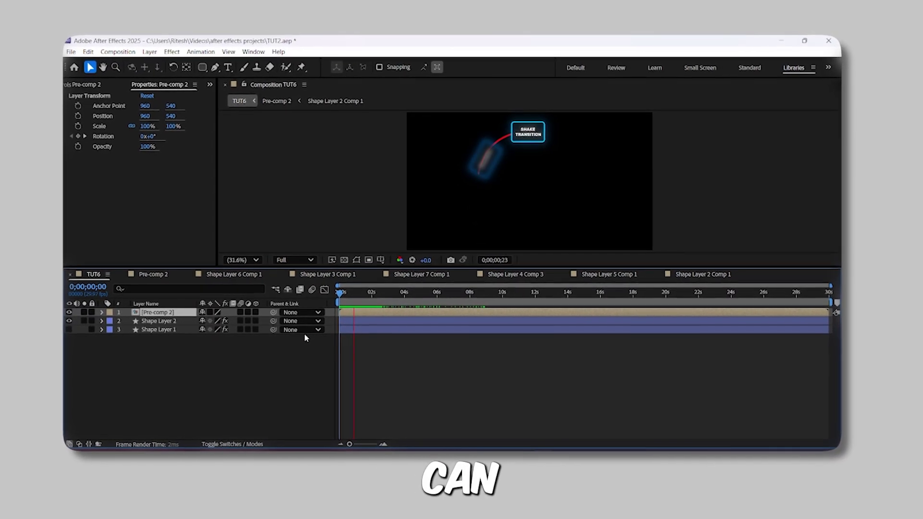